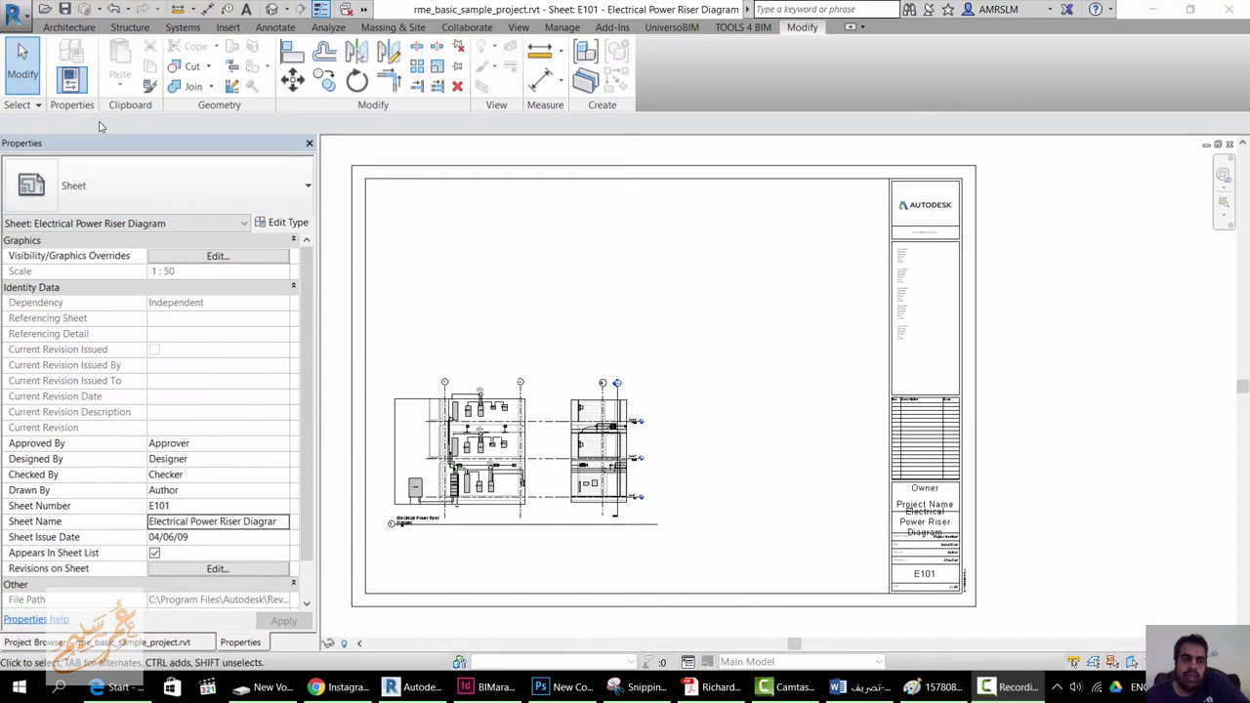
# Start a DWG export from the File menu, declining the save reminder.
pyautogui.click(18, 18)
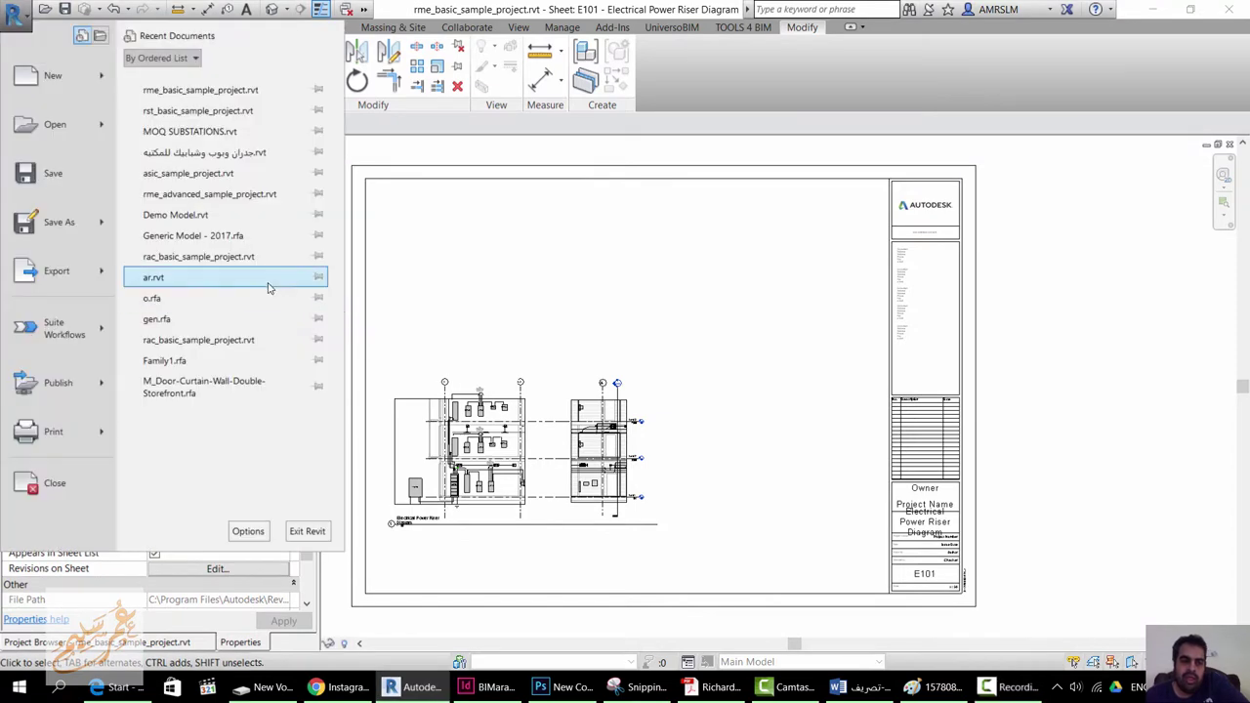
pyautogui.moveTo(57, 271)
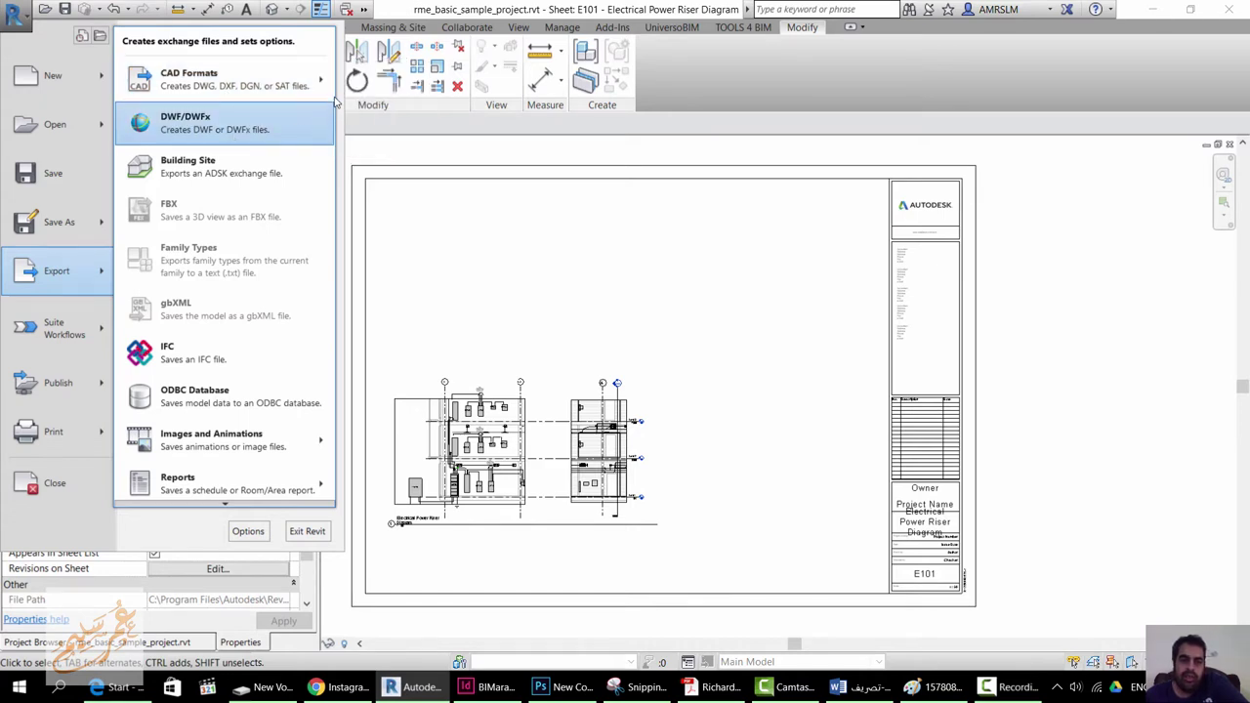
pyautogui.click(921, 248)
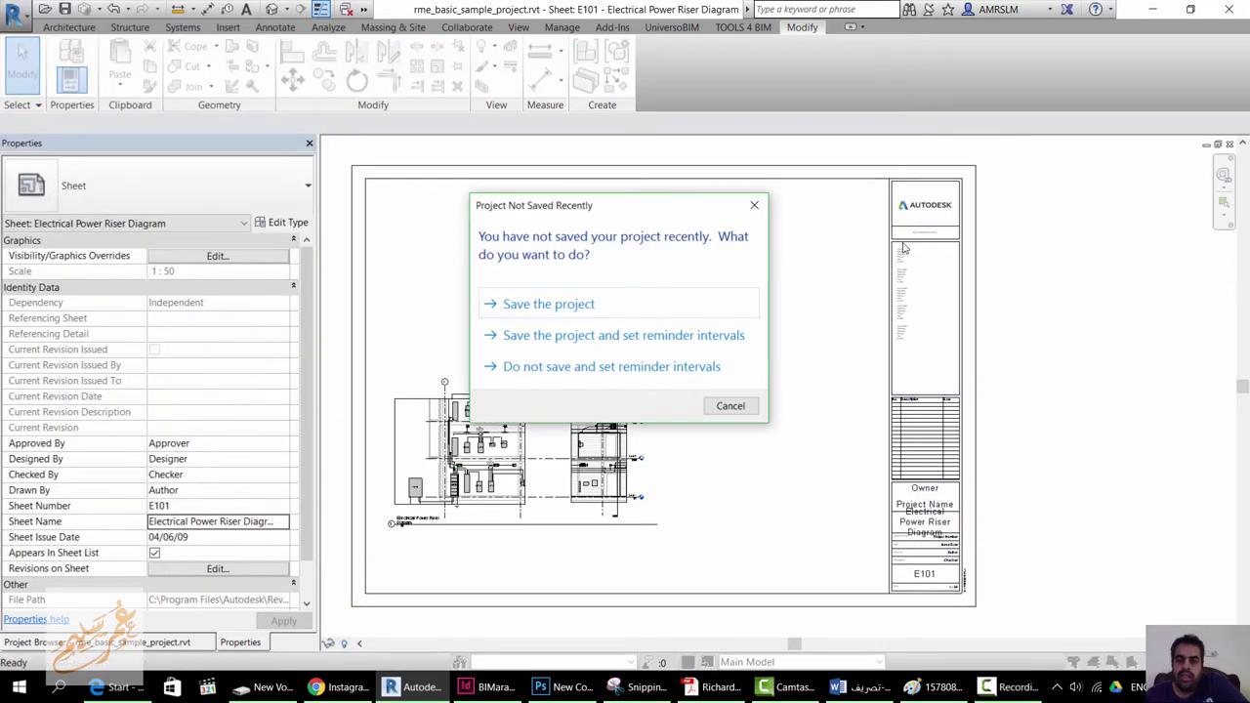
pyautogui.click(740, 408)
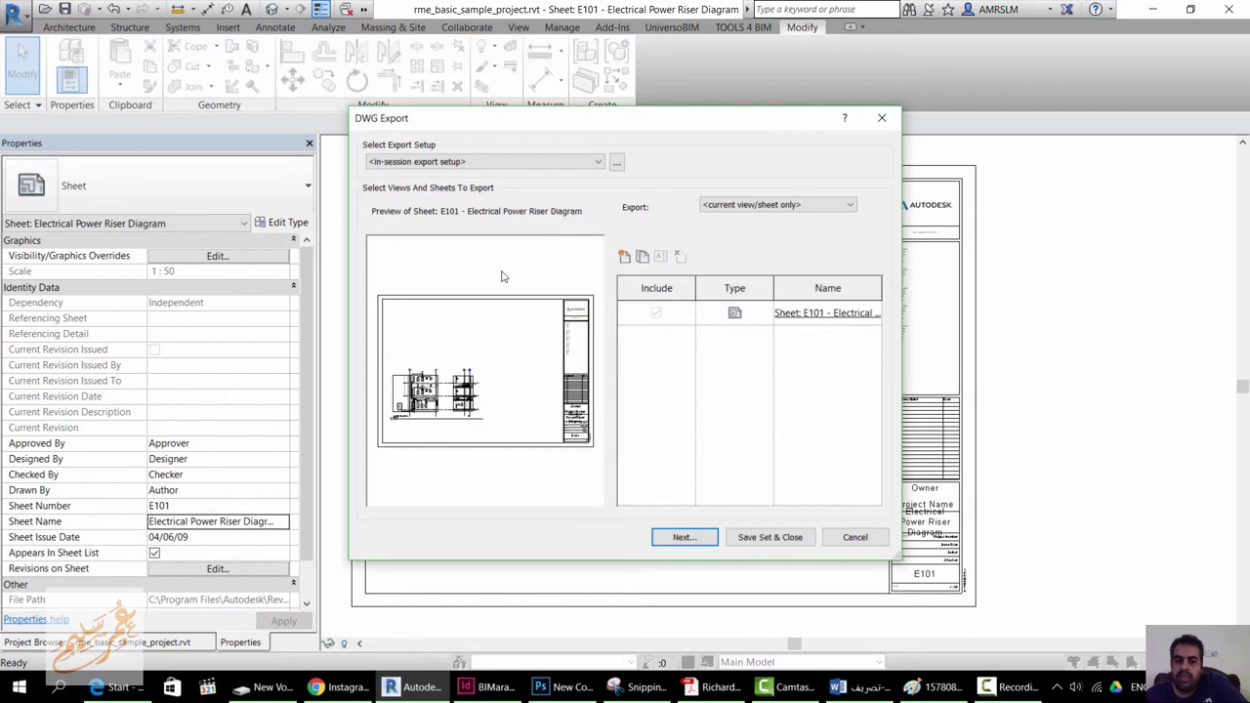
# List all sheets in the model, include every sheet, and exclude M701.
pyautogui.click(770, 206)
pyautogui.click(766, 230)
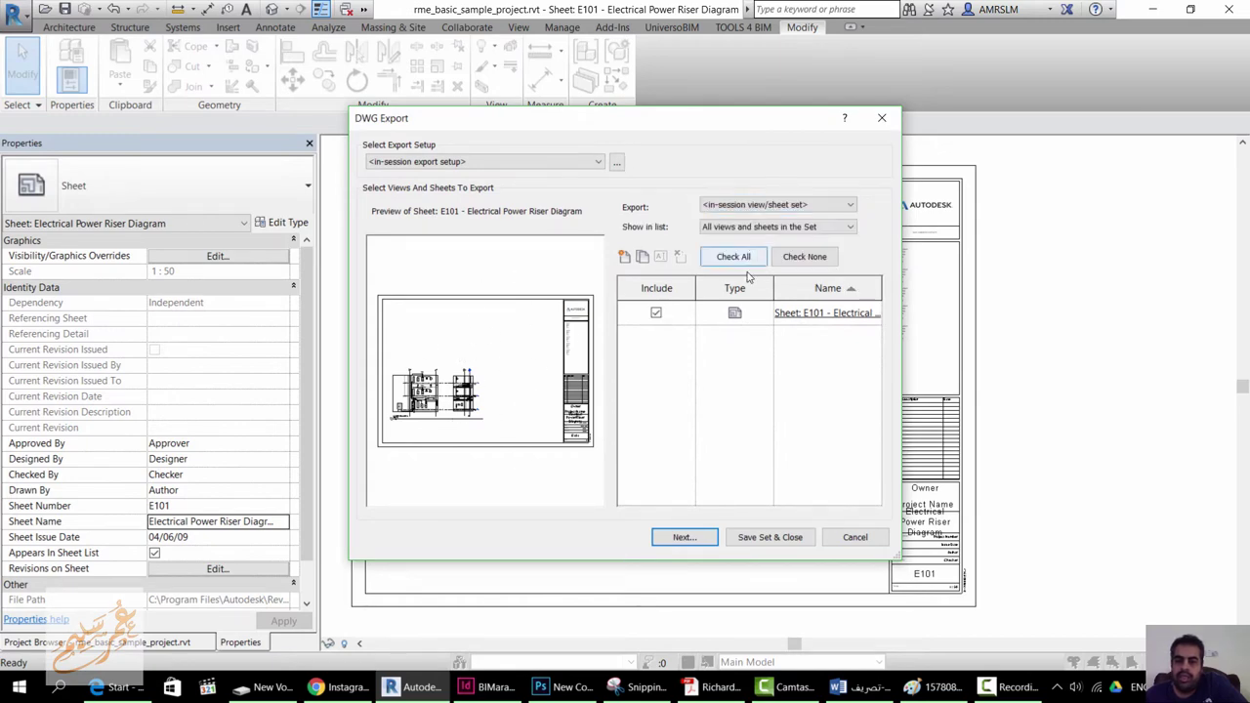
pyautogui.click(746, 228)
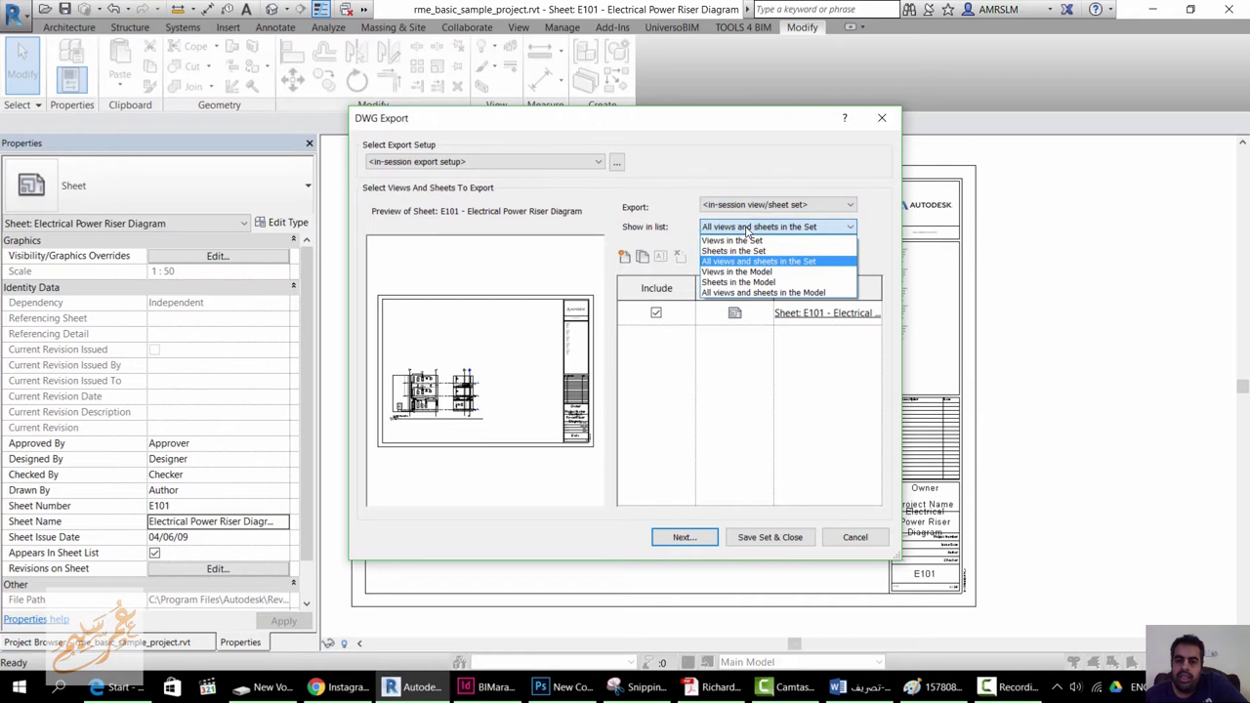
pyautogui.click(740, 283)
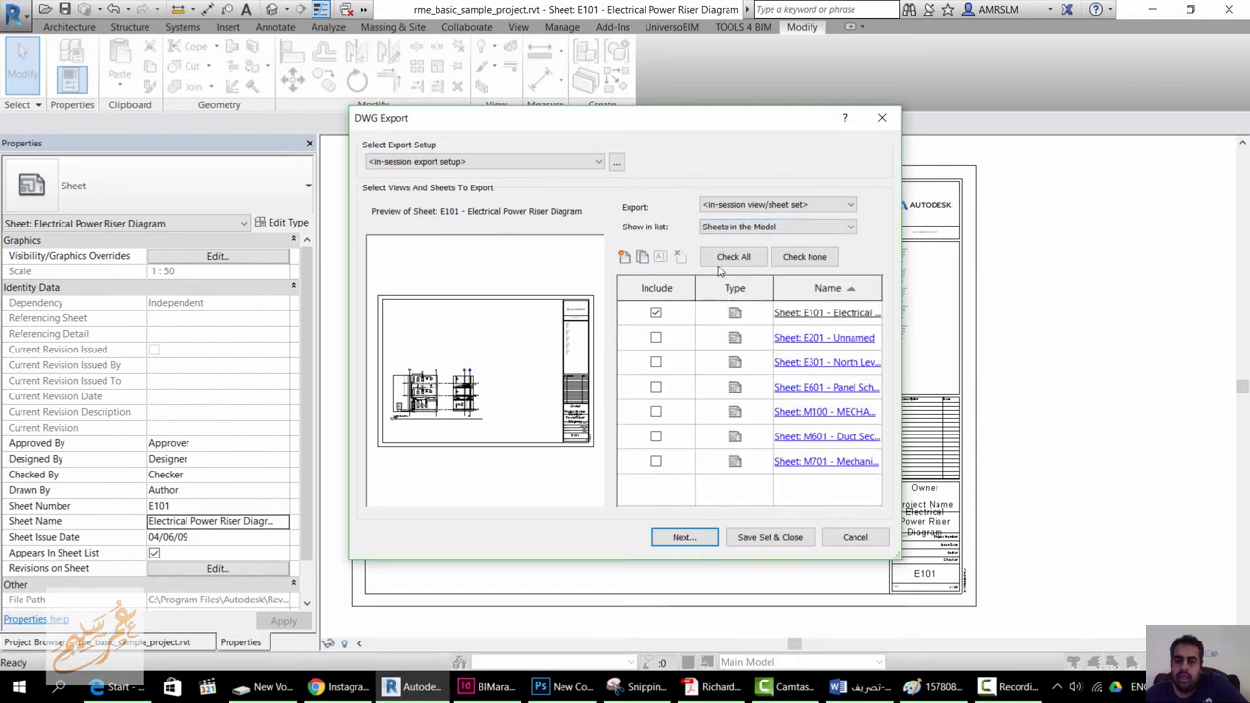
pyautogui.click(724, 258)
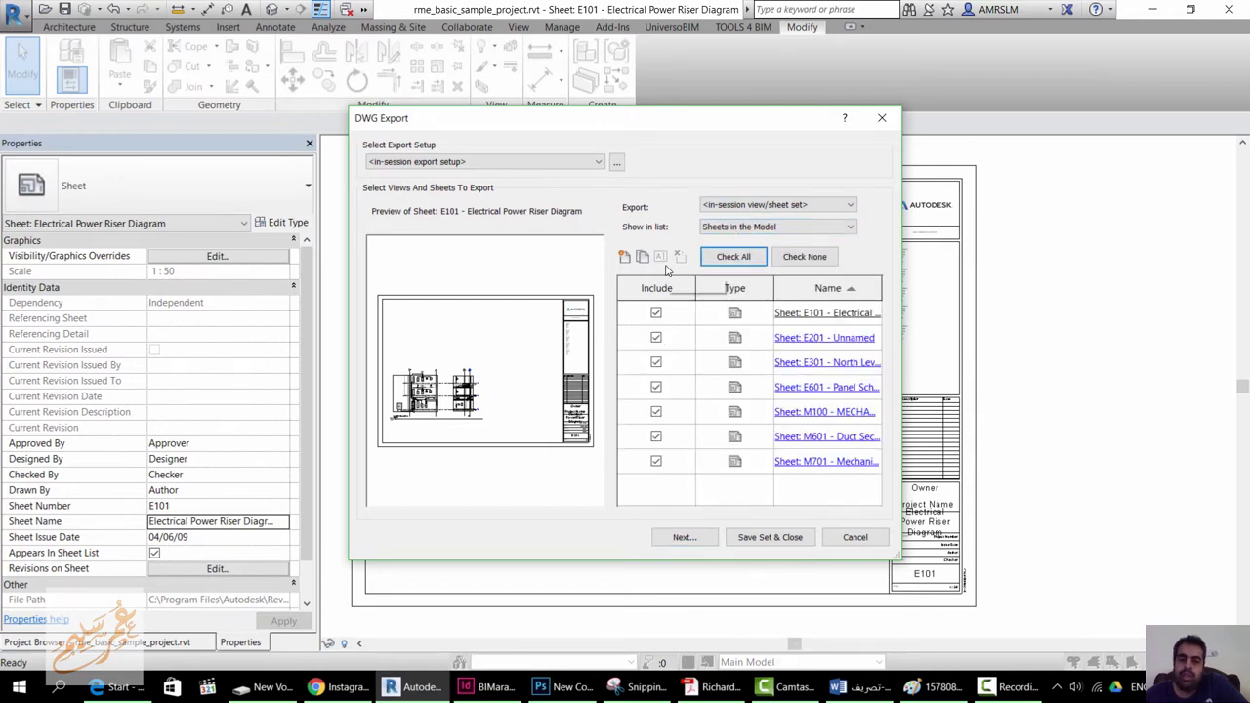
pyautogui.click(656, 463)
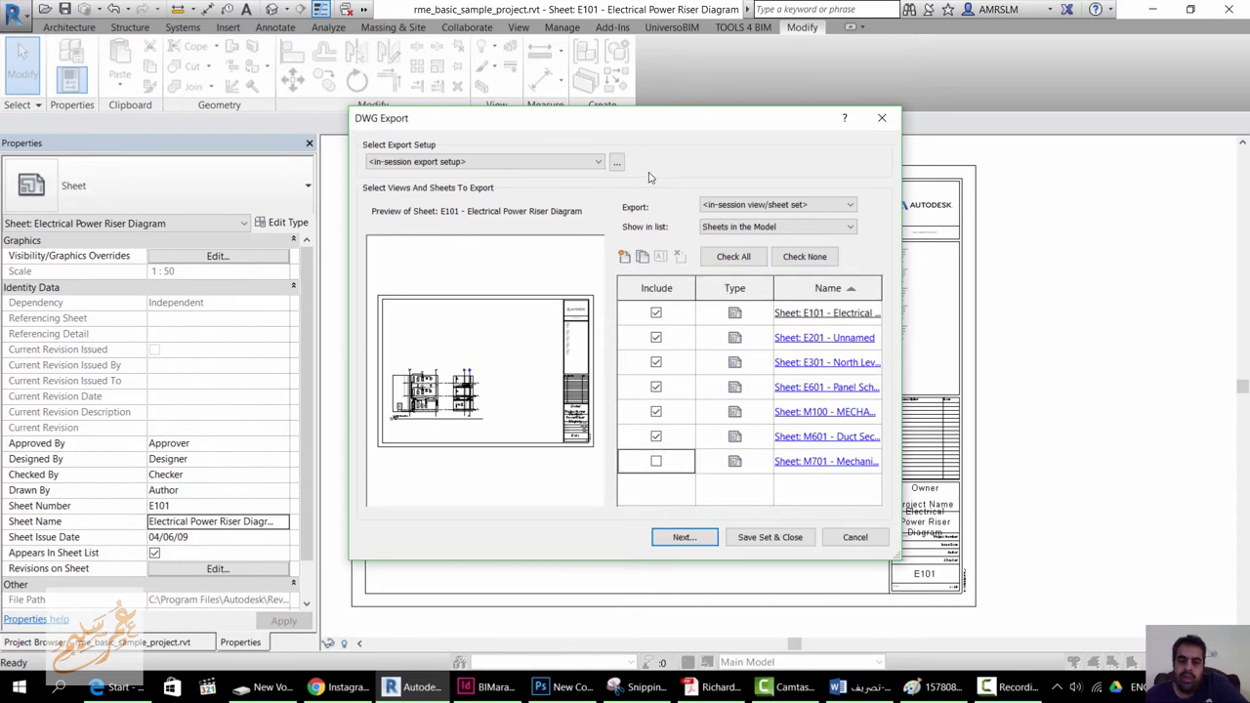
pyautogui.click(598, 161)
pyautogui.click(489, 176)
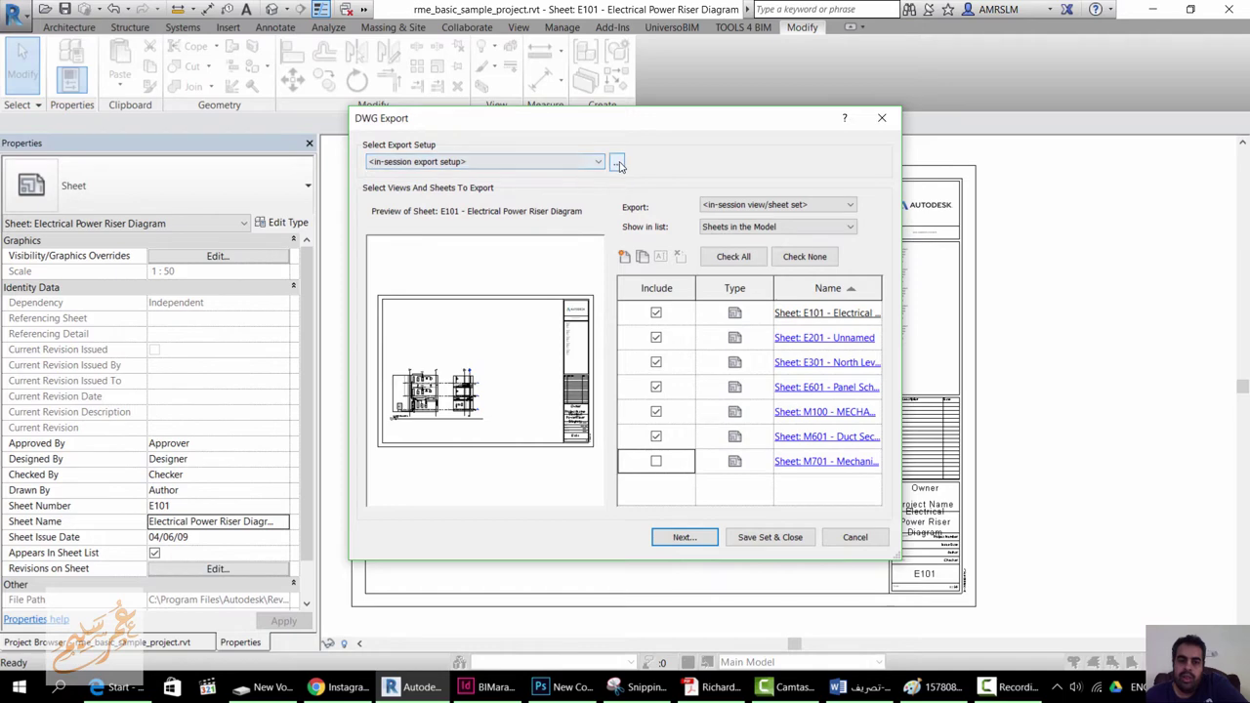
# Add a new DWG export setup called 'AX' in the export setup editor.
pyautogui.click(617, 163)
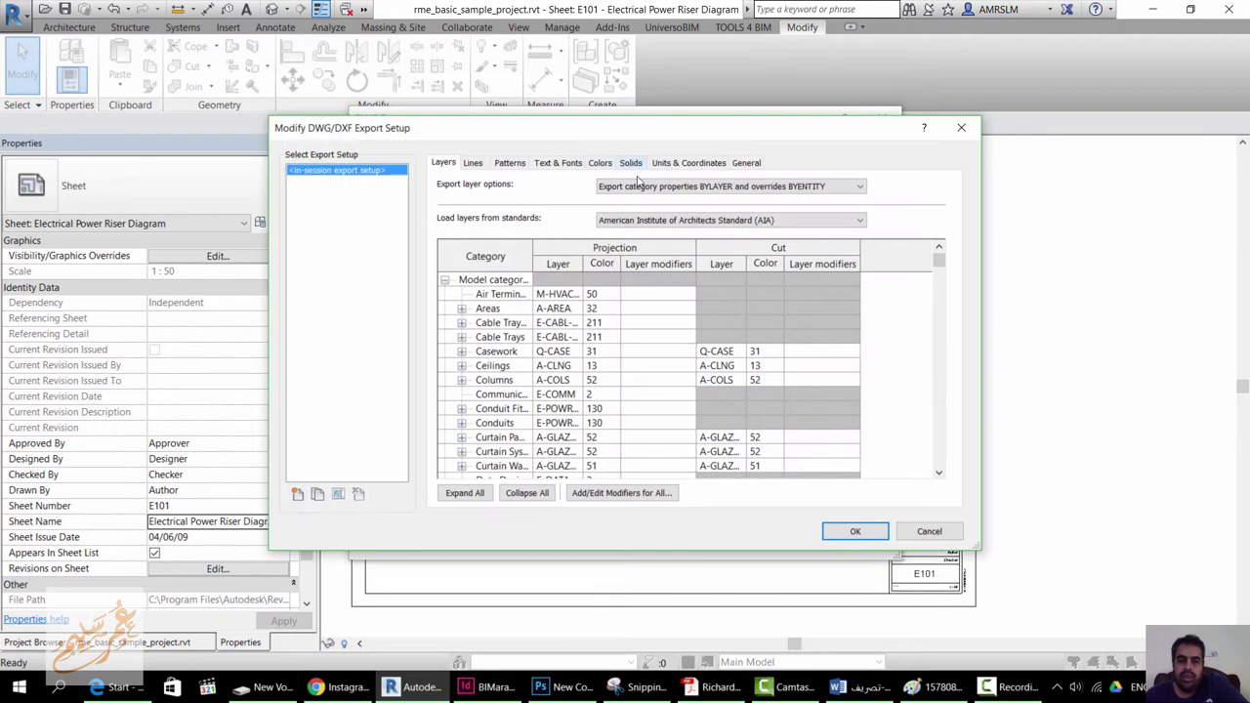
pyautogui.click(297, 493)
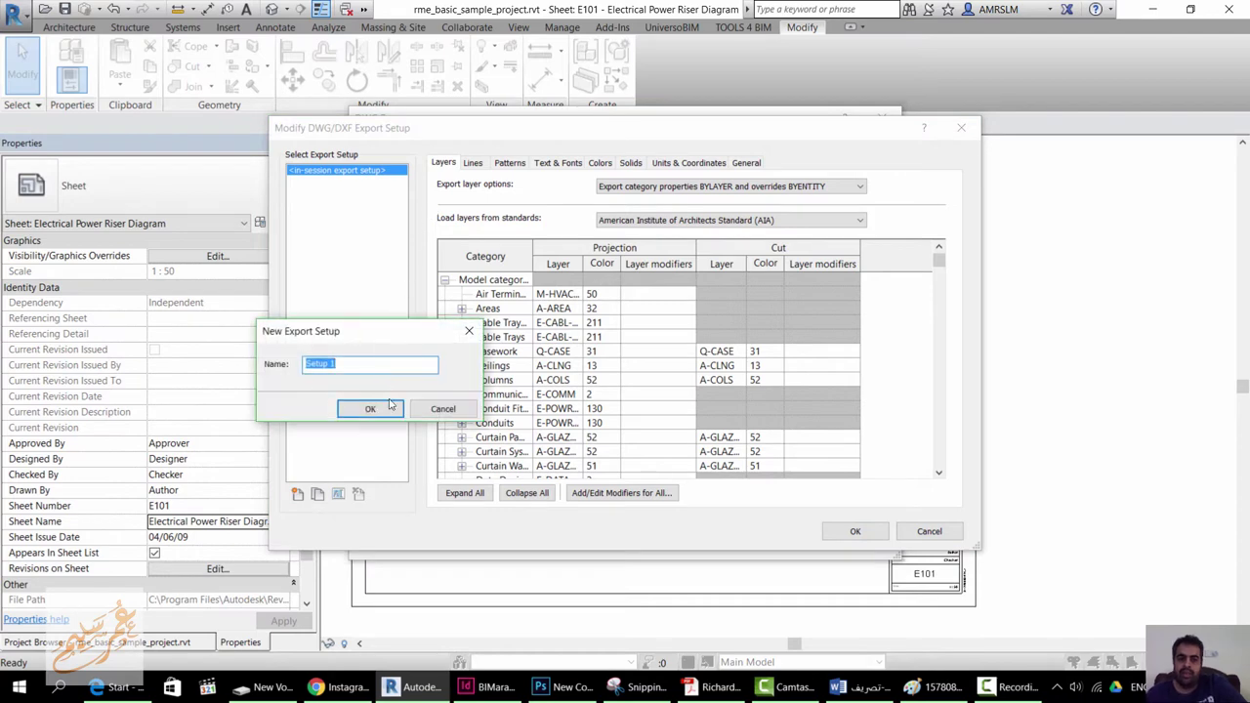
pyautogui.write('AX')
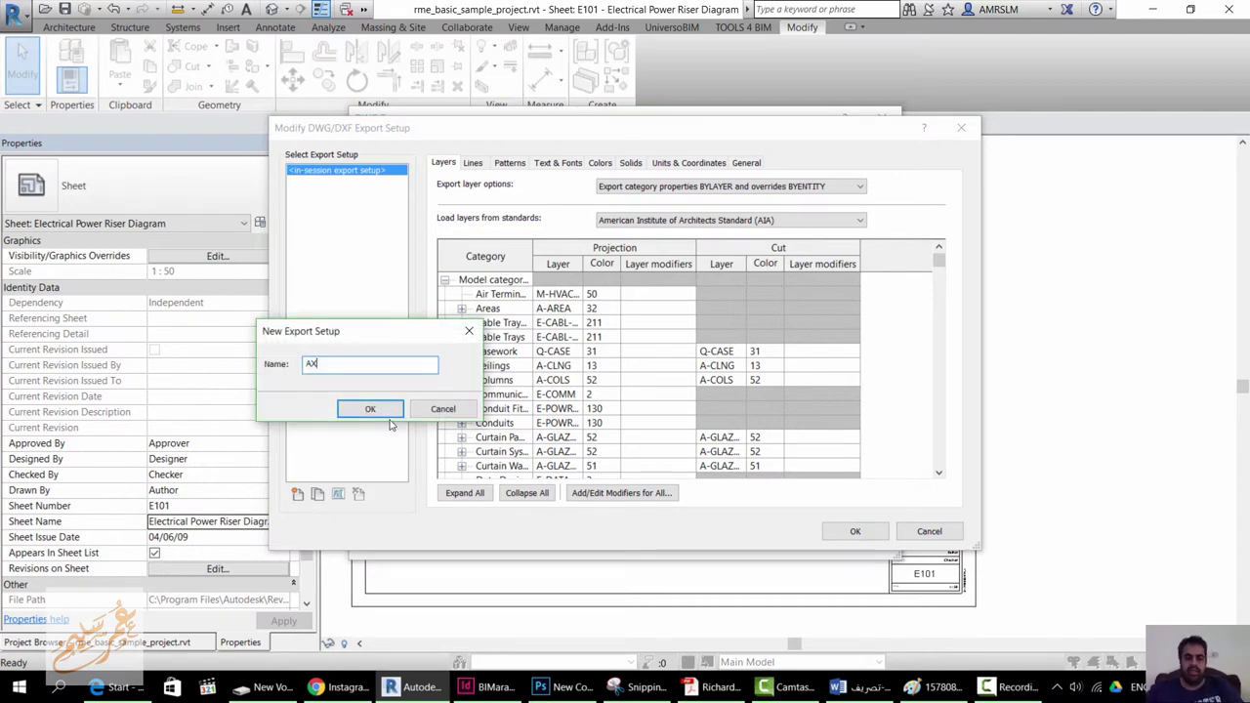
pyautogui.click(368, 410)
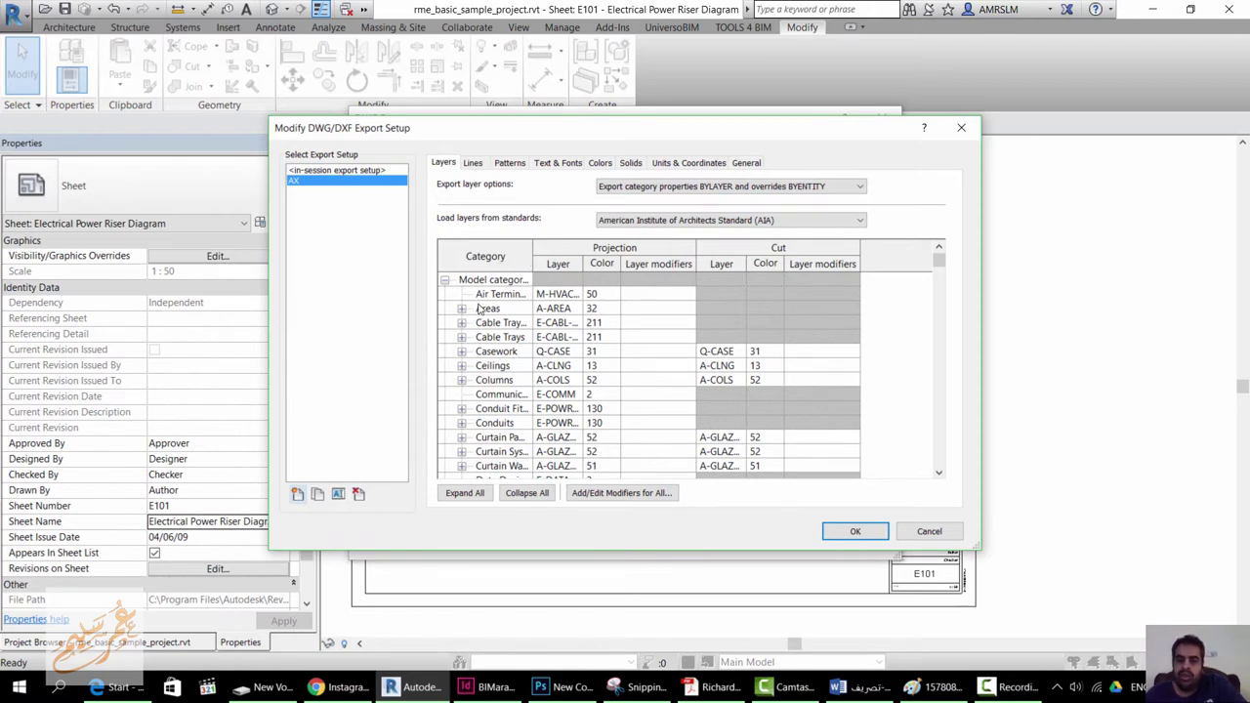
# Rename the Air Terminals layer from M-HVAC-CDFF to M-ME-CDFF, keeping colour 50.
pyautogui.click(487, 298)
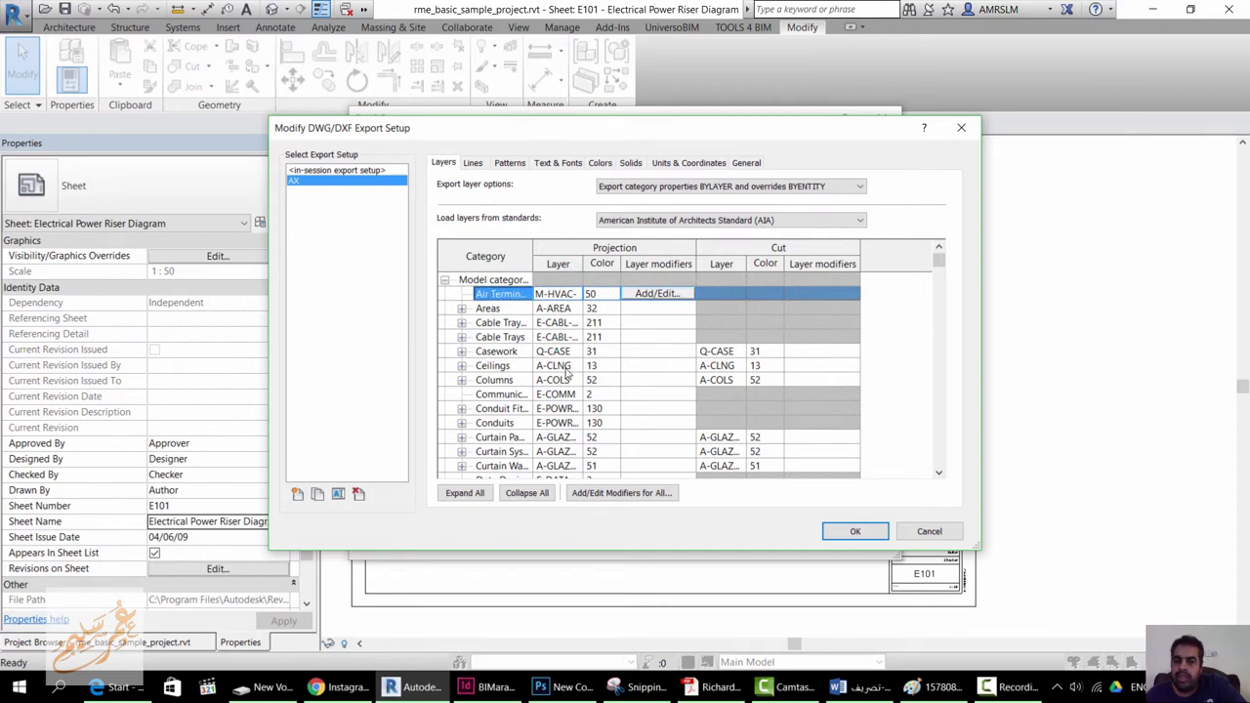
pyautogui.moveTo(583, 264); pyautogui.dragTo(630, 270)
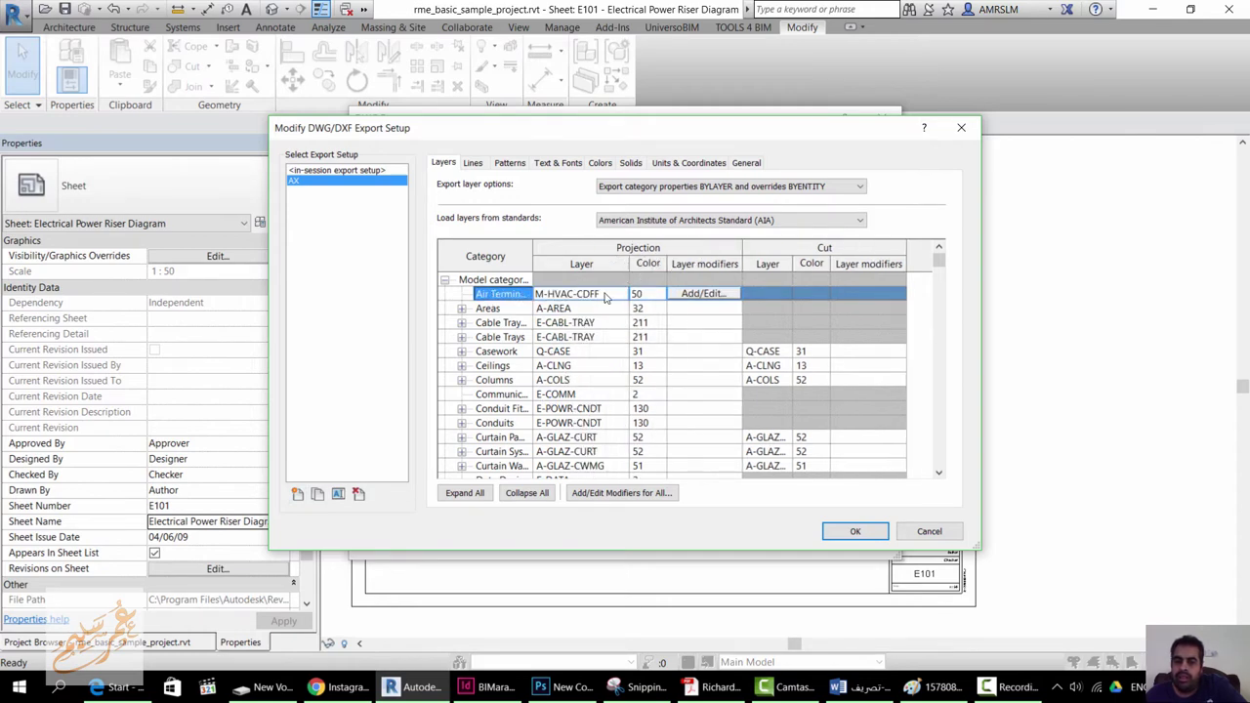
pyautogui.click(605, 298)
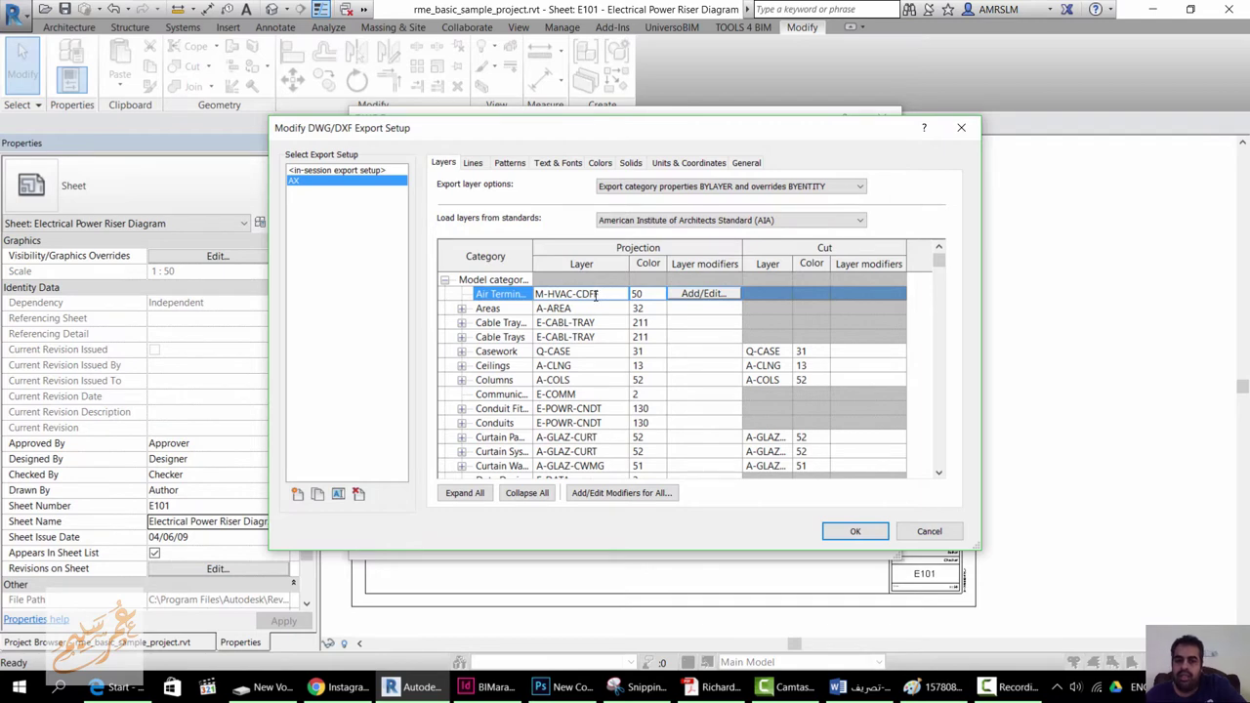
pyautogui.moveTo(577, 293); pyautogui.dragTo(548, 294)
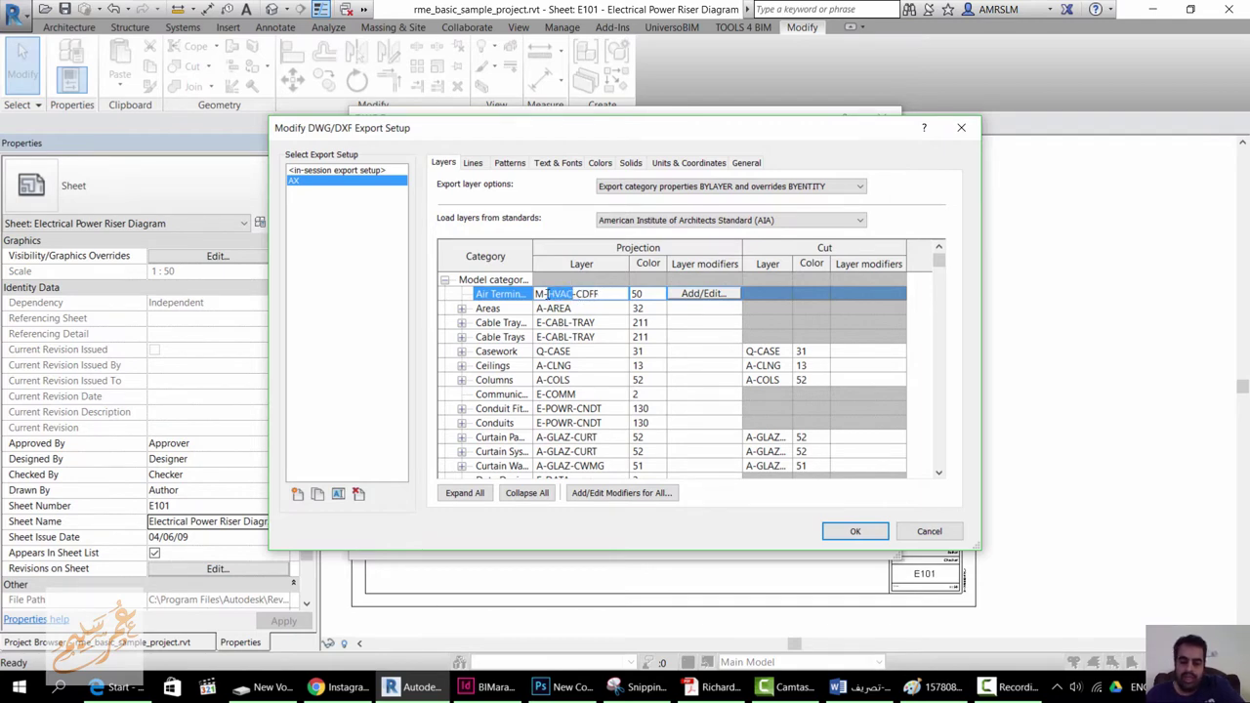
pyautogui.write('ME')
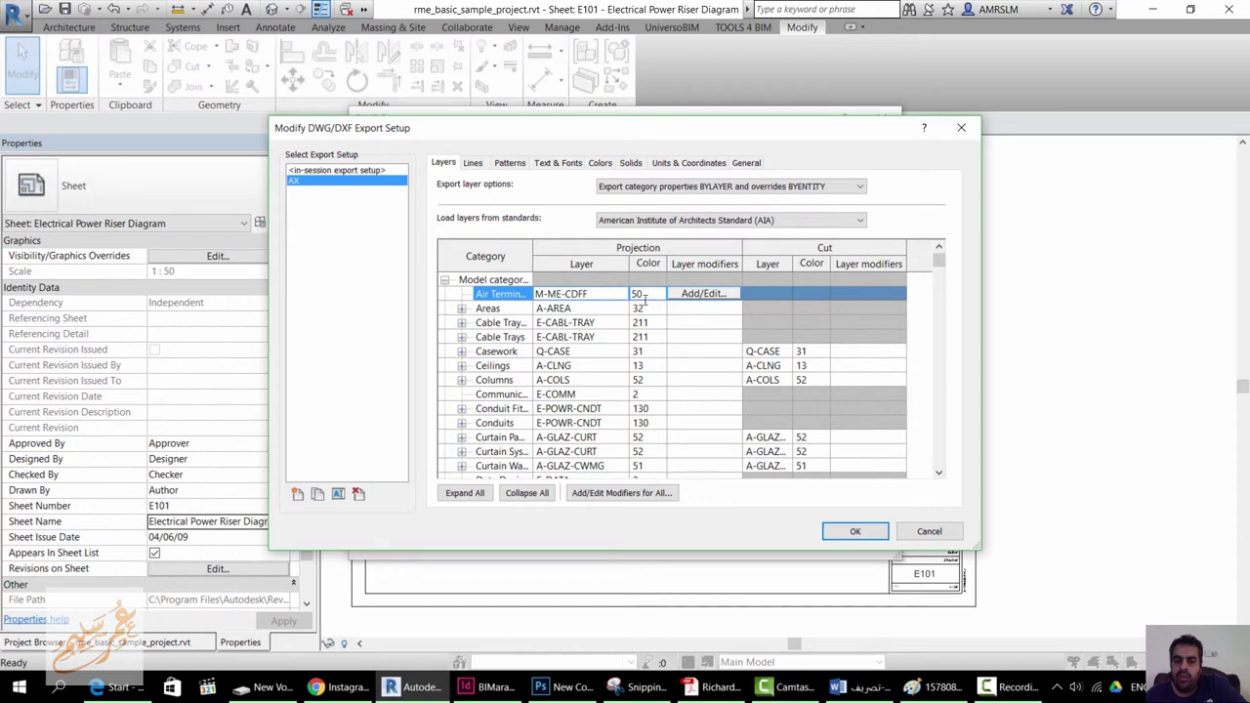
pyautogui.click(646, 292)
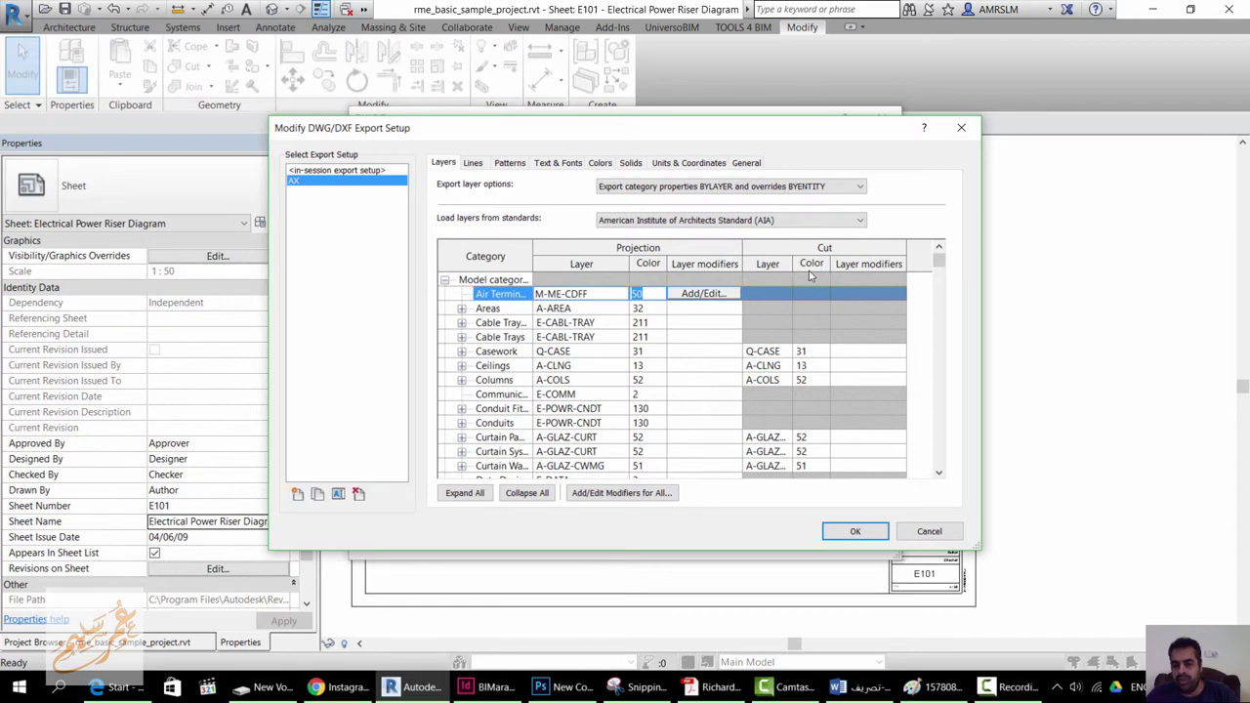
pyautogui.click(700, 310)
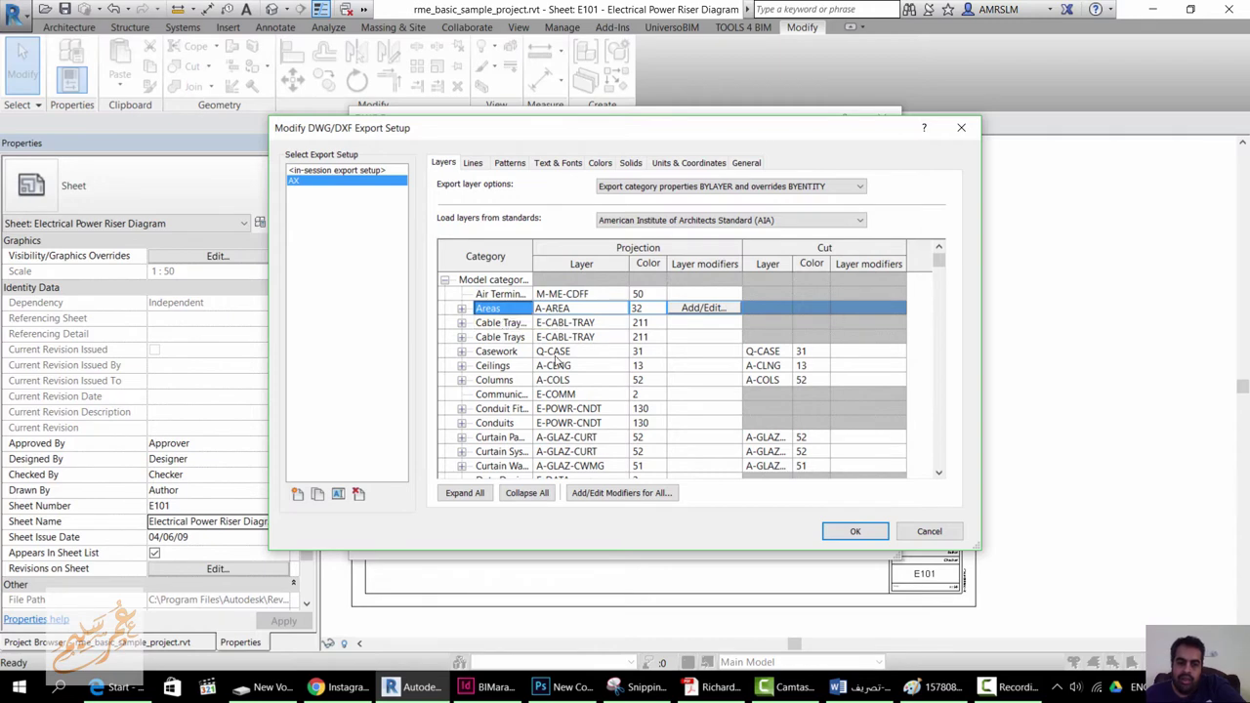
pyautogui.click(517, 369)
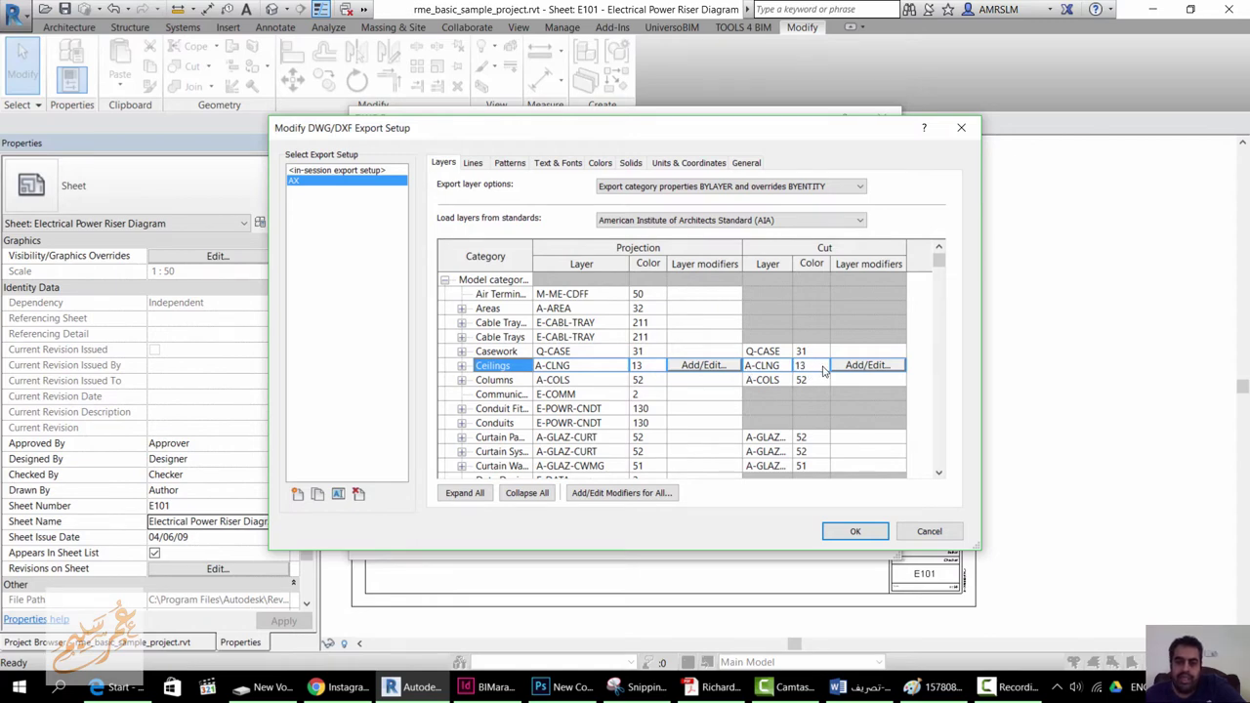
pyautogui.click(818, 367)
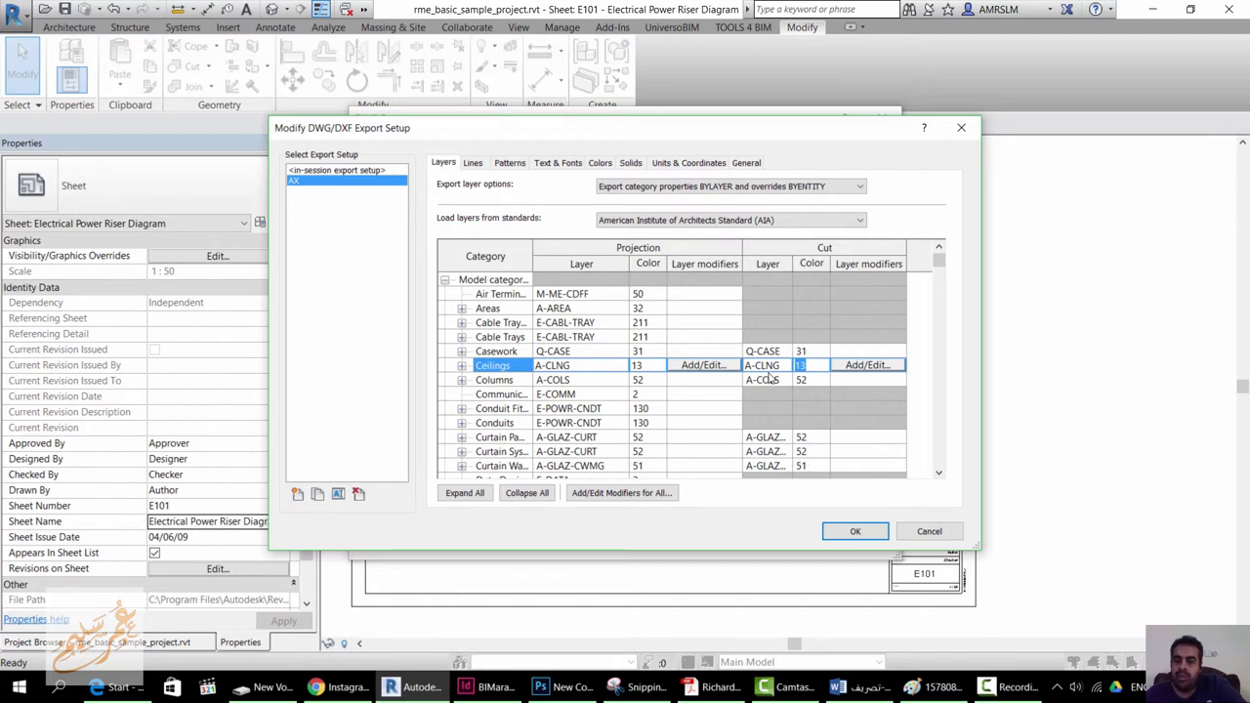
pyautogui.scroll(-1, 560, 390)
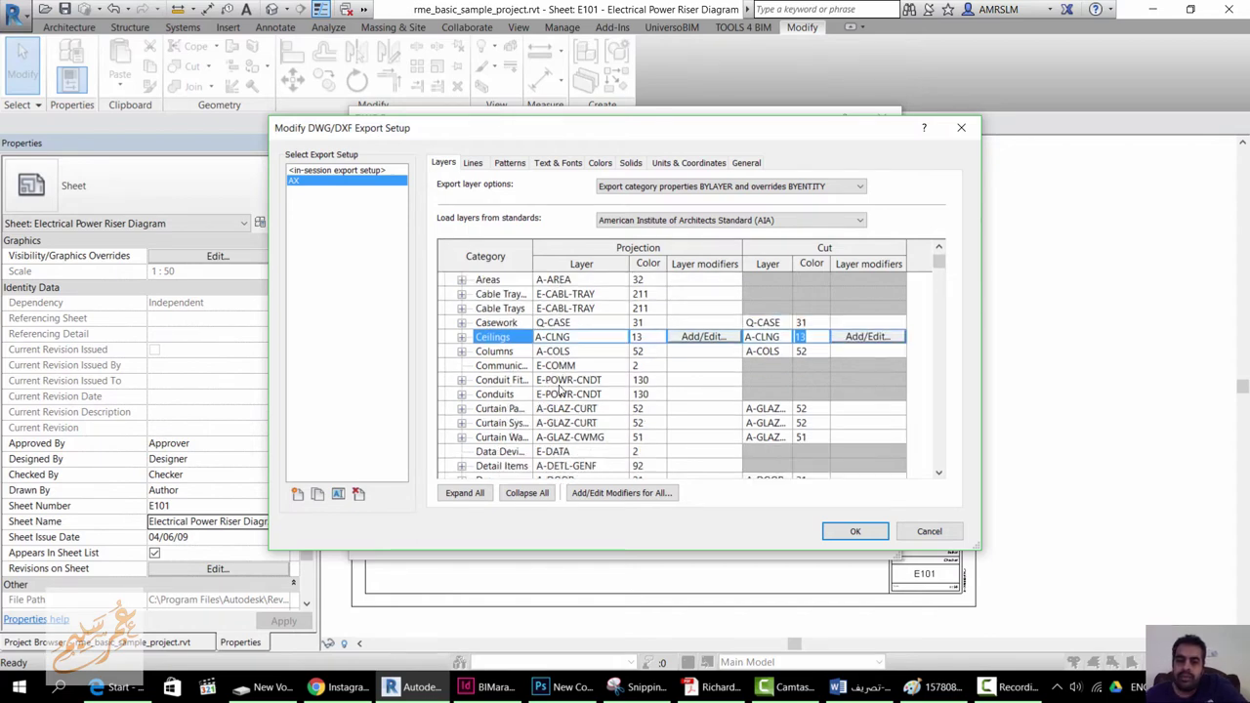
pyautogui.scroll(-1, 561, 391)
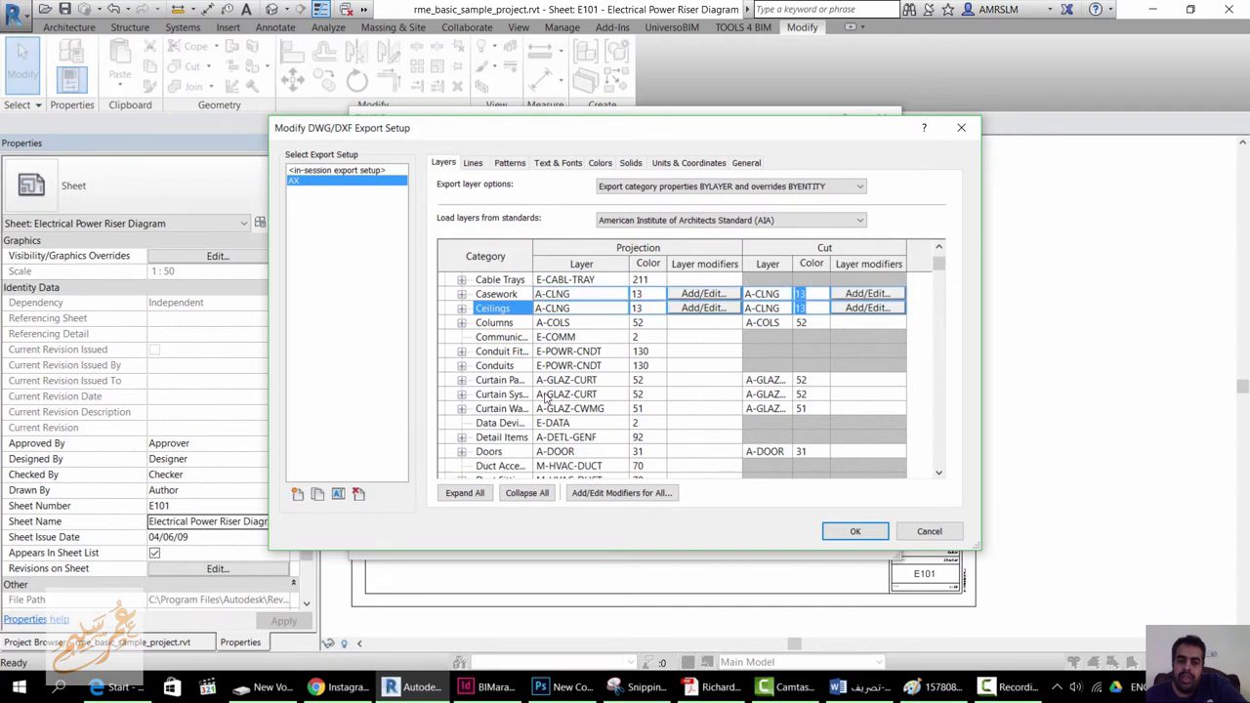
pyautogui.scroll(-2, 547, 399)
pyautogui.scroll(3, 547, 398)
pyautogui.scroll(2, 547, 398)
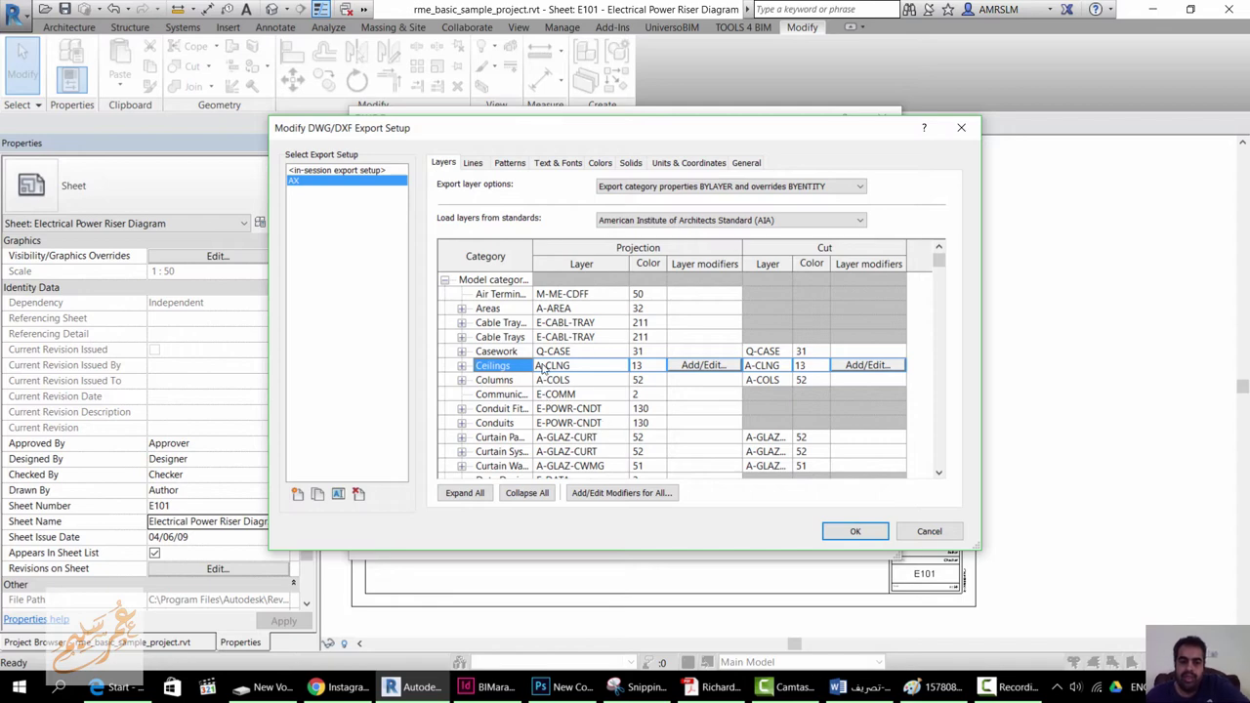
# Collapse the model and annotation category groups and widen the Category column.
pyautogui.click(446, 281)
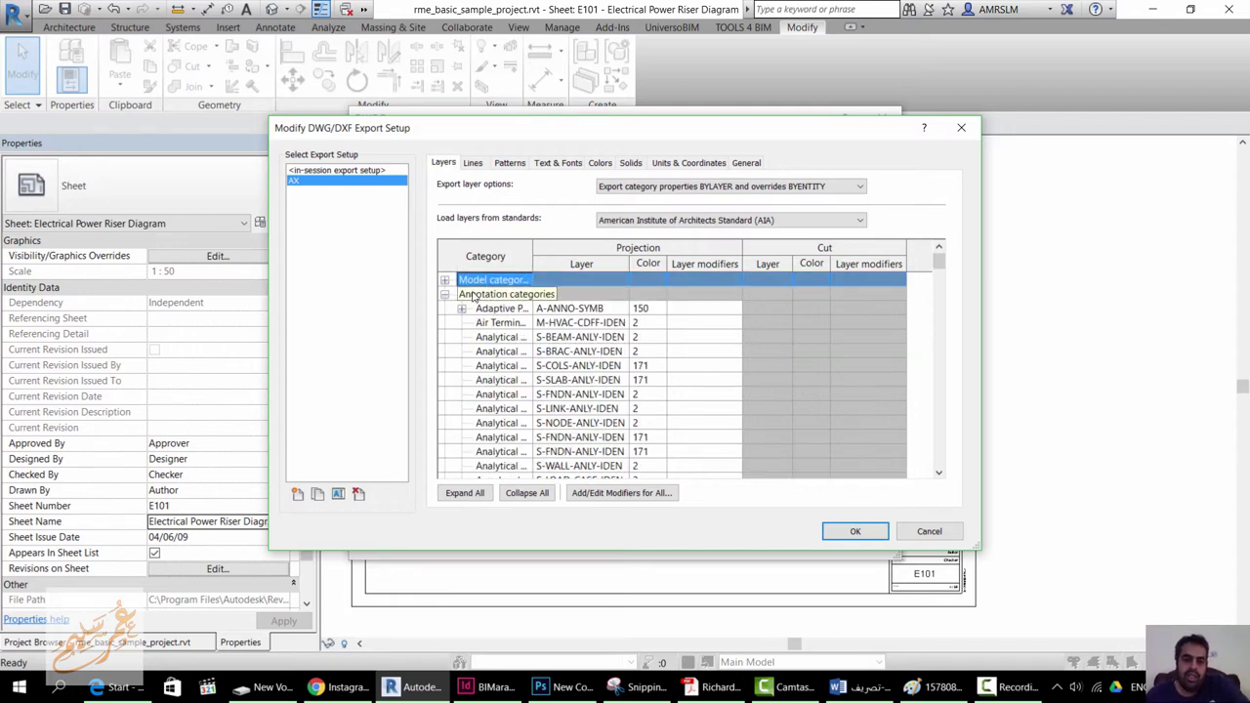
pyautogui.click(488, 294)
pyautogui.click(445, 294)
pyautogui.click(461, 308)
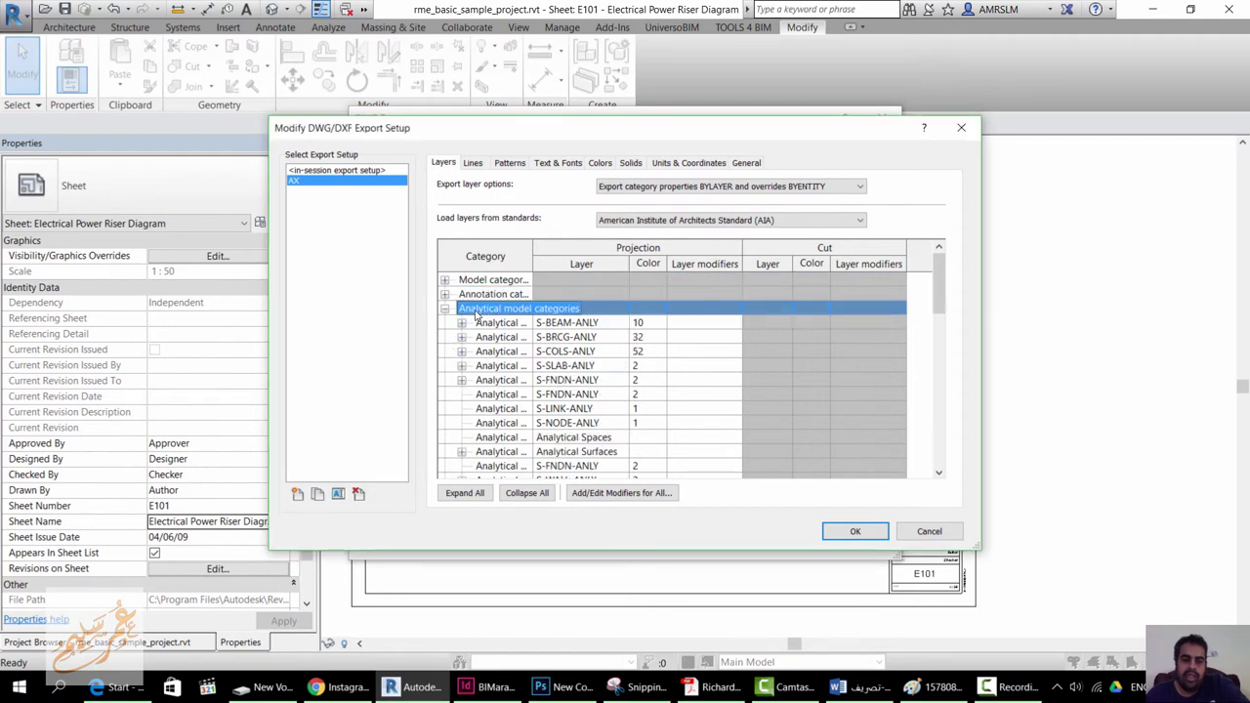
pyautogui.moveTo(534, 258); pyautogui.dragTo(755, 285)
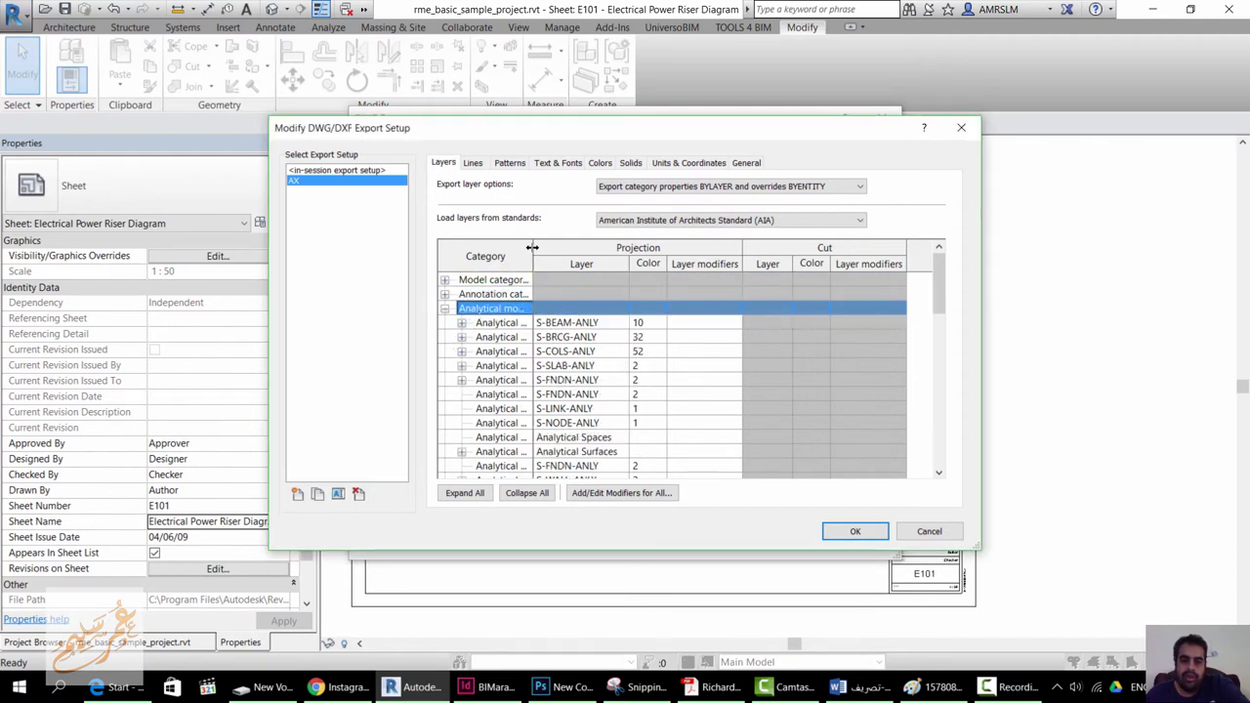
pyautogui.scroll(-1, 695, 351)
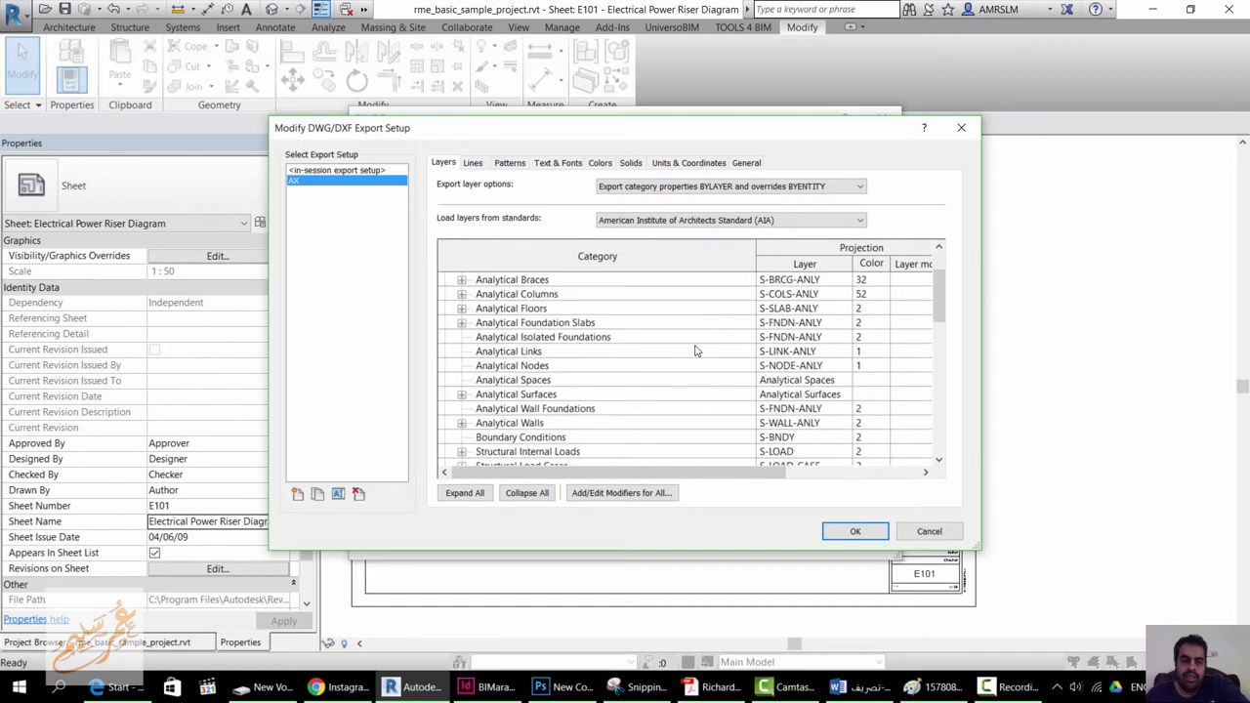
pyautogui.scroll(-1, 695, 351)
pyautogui.scroll(-1, 696, 351)
pyautogui.scroll(-1, 696, 351)
pyautogui.scroll(-2, 695, 351)
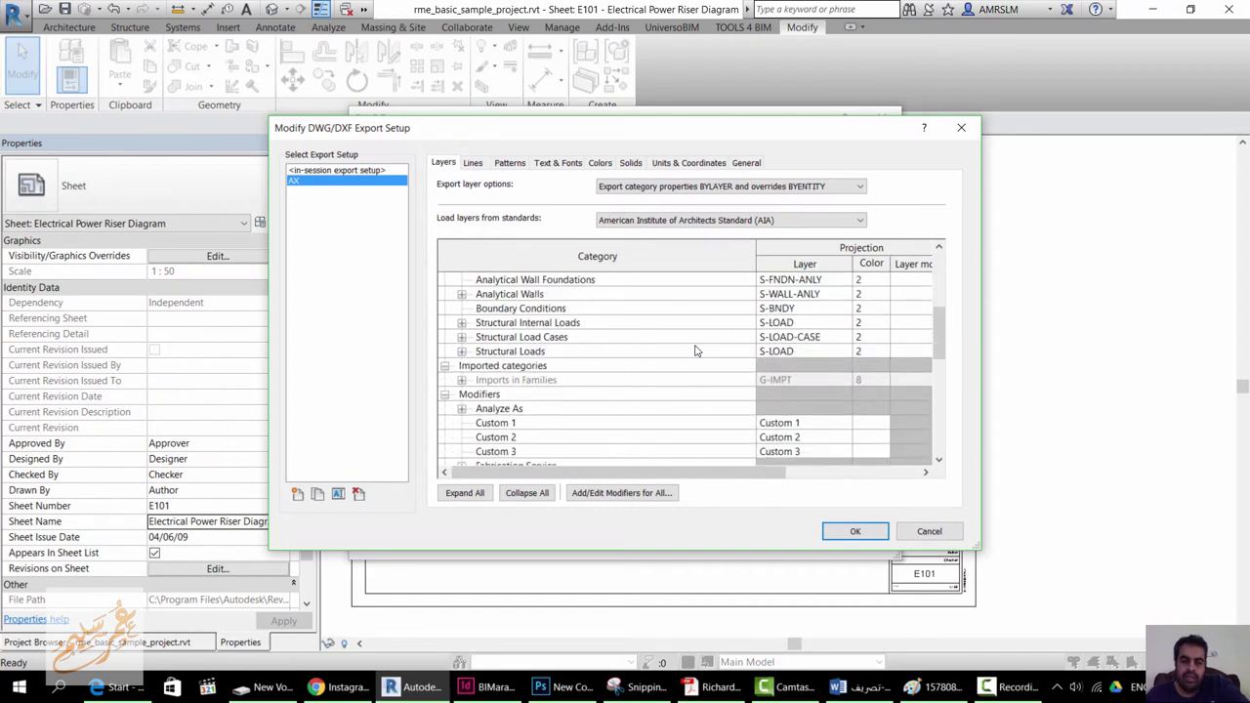
pyautogui.scroll(-1, 695, 350)
pyautogui.scroll(-2, 695, 350)
pyautogui.scroll(-1, 695, 351)
pyautogui.scroll(2, 695, 350)
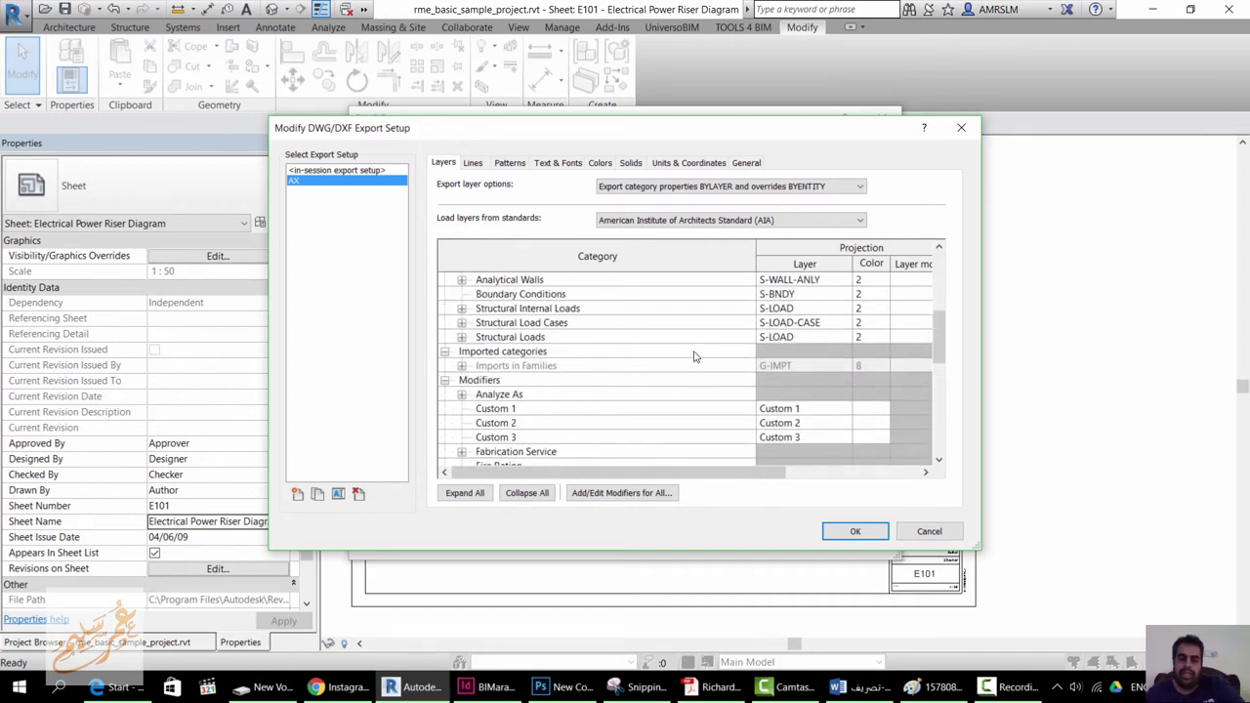
# Browse the Structural Load and System Type categories down to Domestic Cold Water.
pyautogui.click(593, 313)
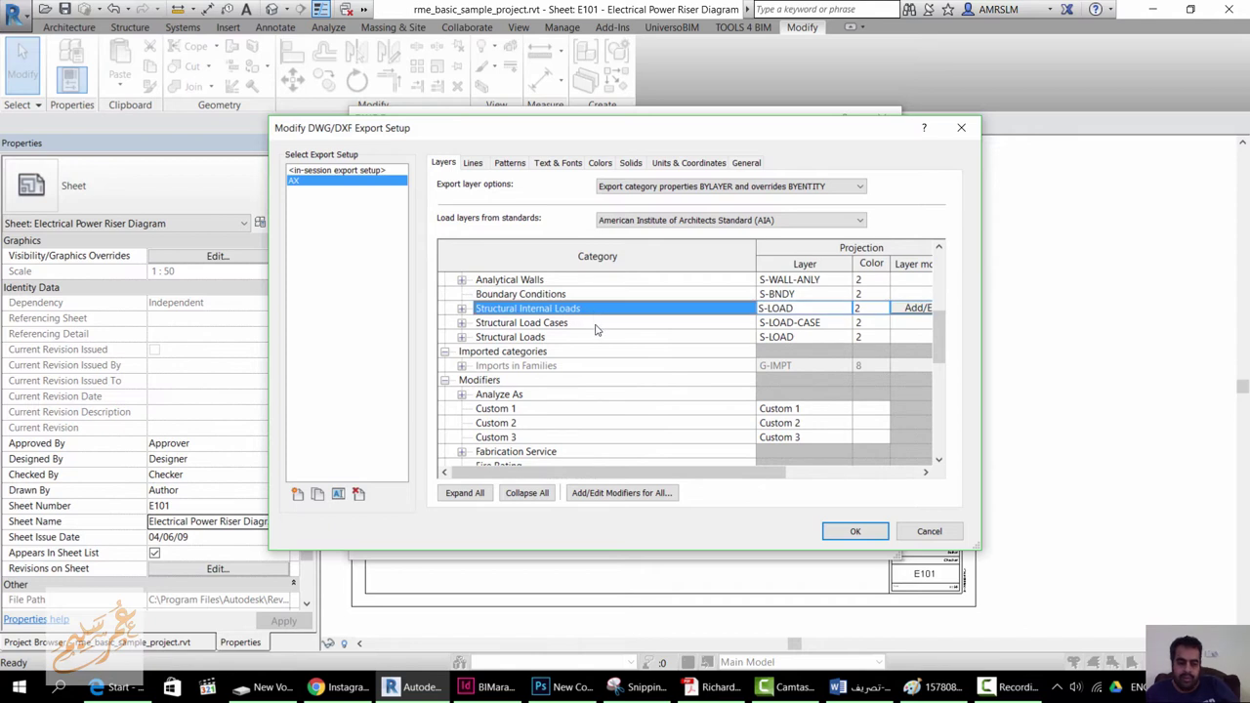
pyautogui.click(597, 325)
pyautogui.press('s')
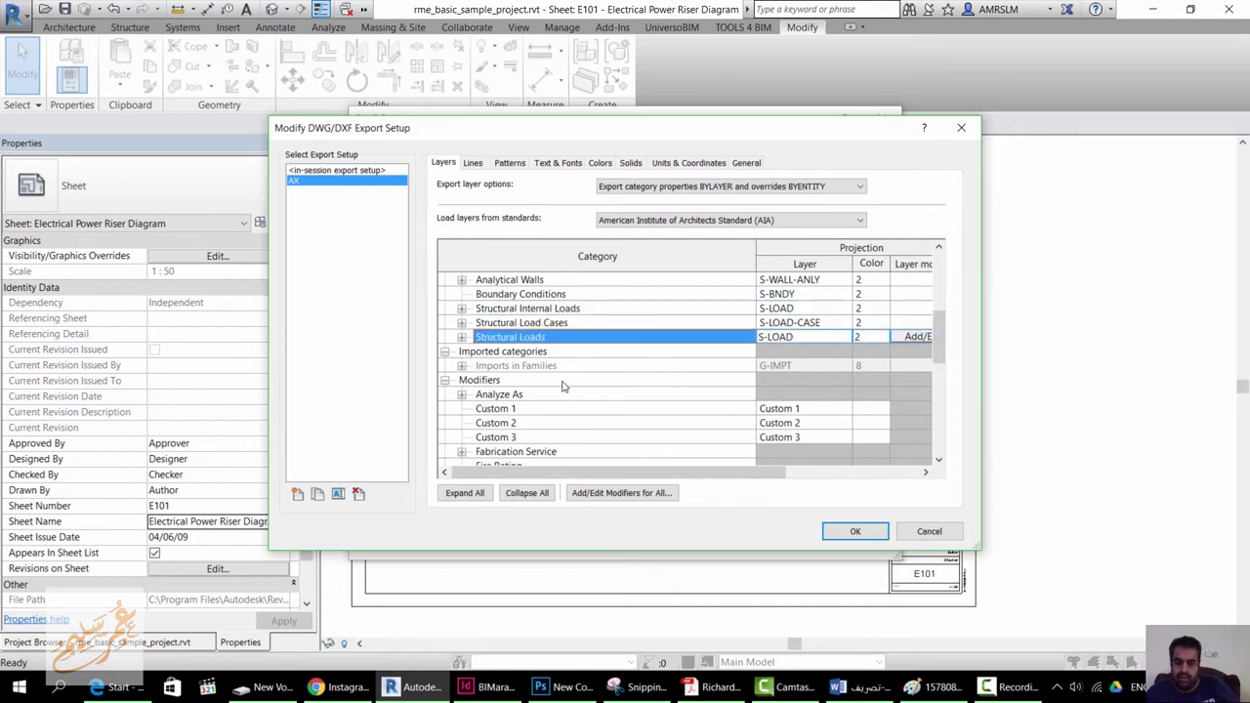
pyautogui.press('s')
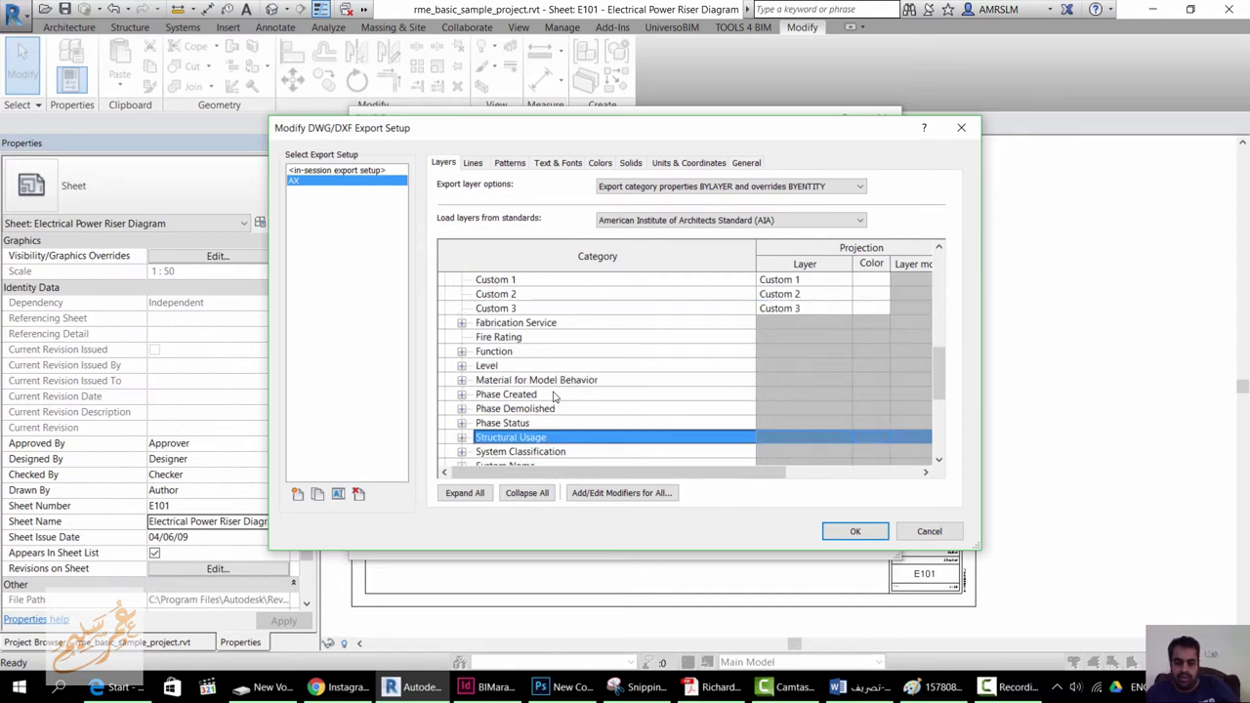
pyautogui.press('s')
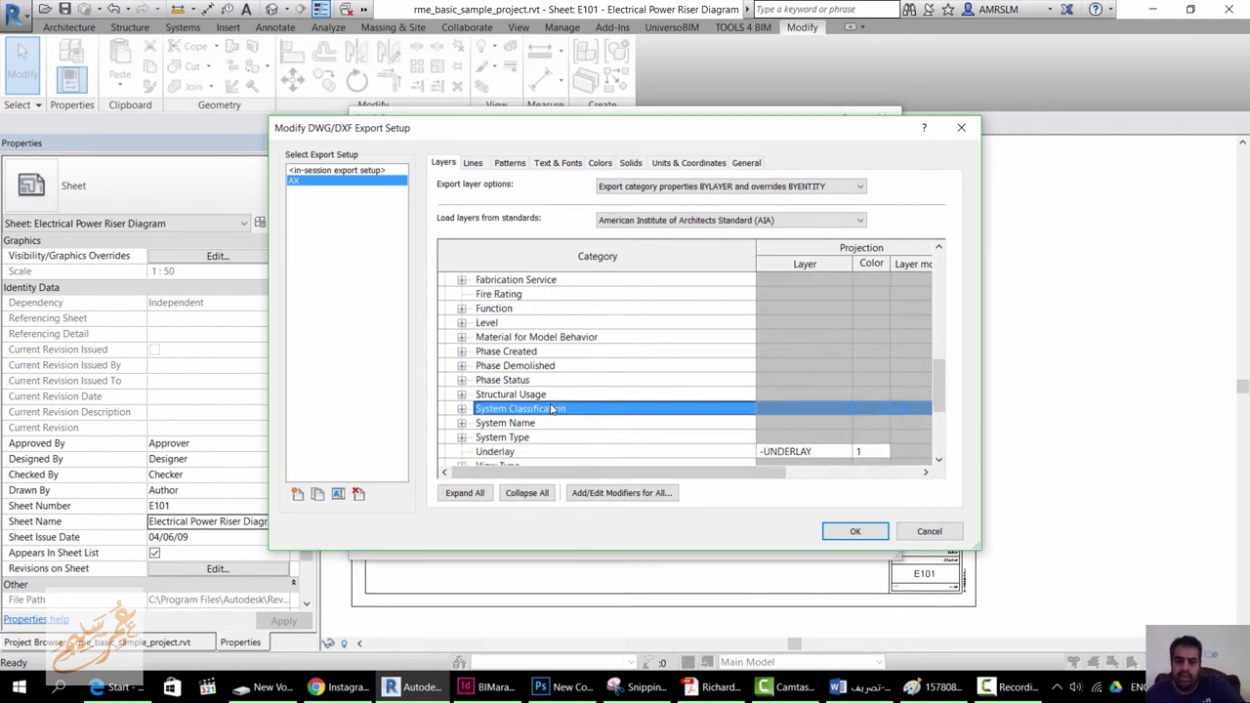
pyautogui.click(461, 441)
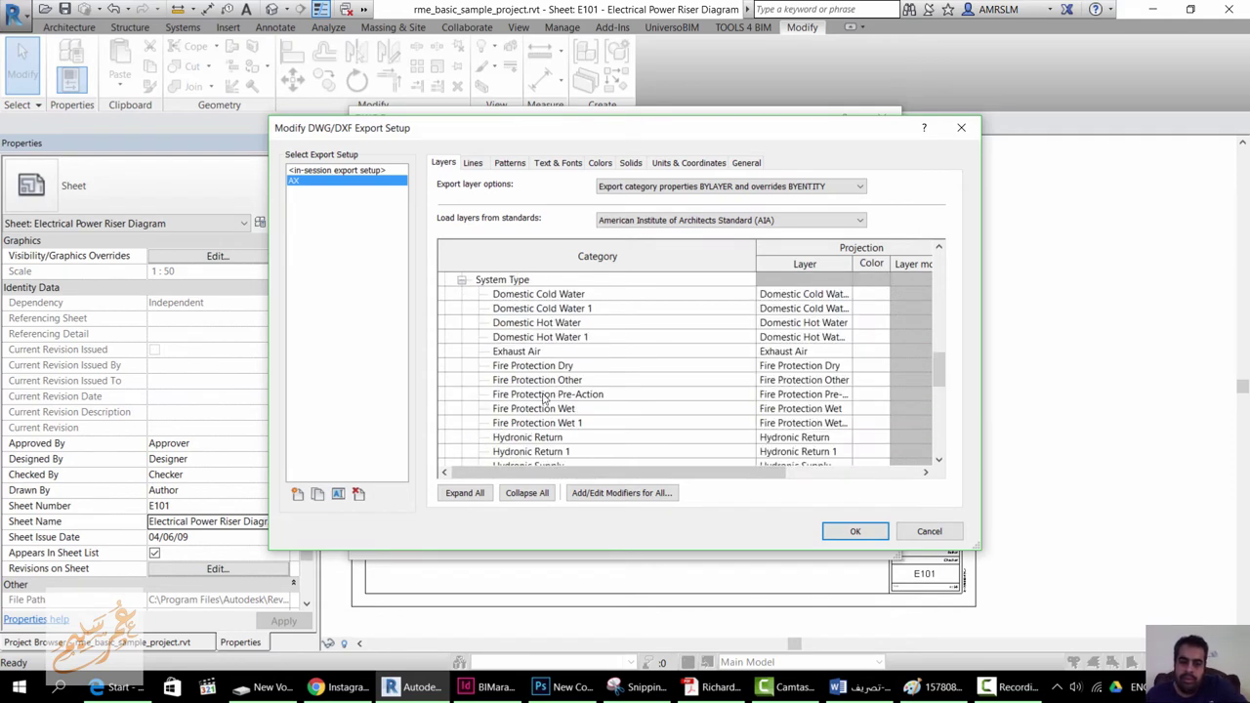
pyautogui.click(578, 296)
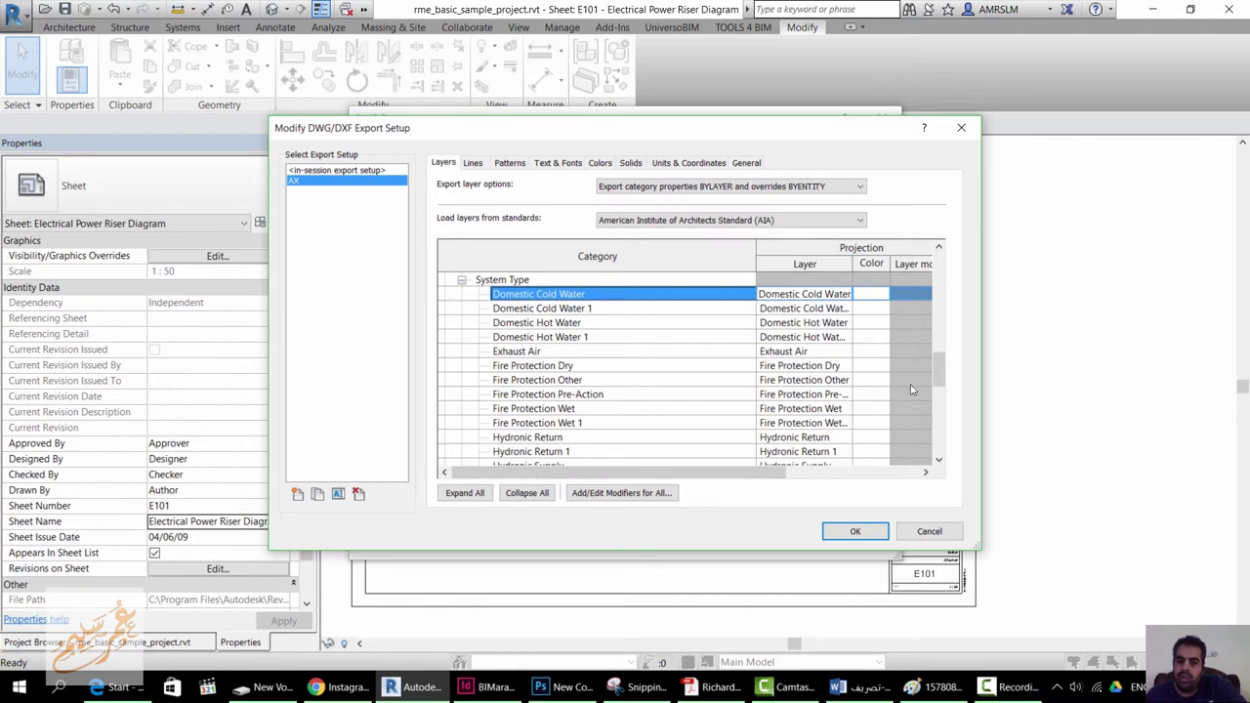
# Enlarge the export setup window and inspect the Domestic Cold and Hot Water rows.
pyautogui.moveTo(780, 134); pyautogui.dragTo(577, 26)
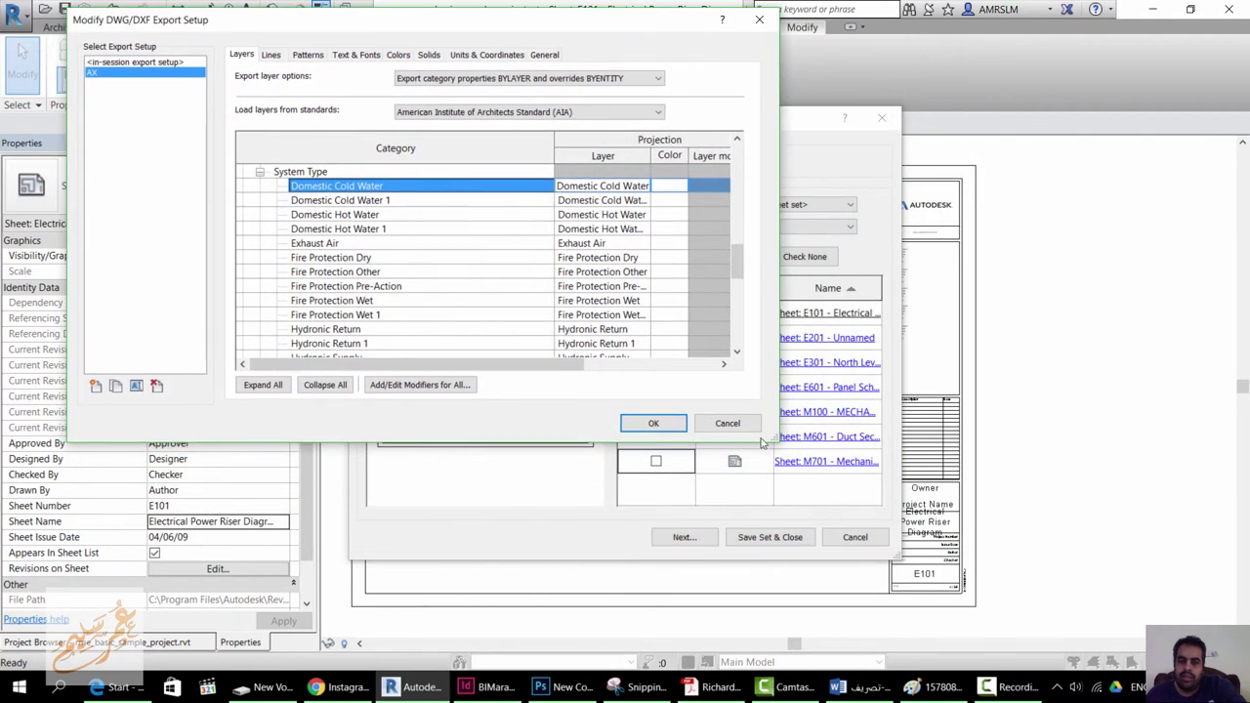
pyautogui.moveTo(771, 438); pyautogui.dragTo(1215, 633)
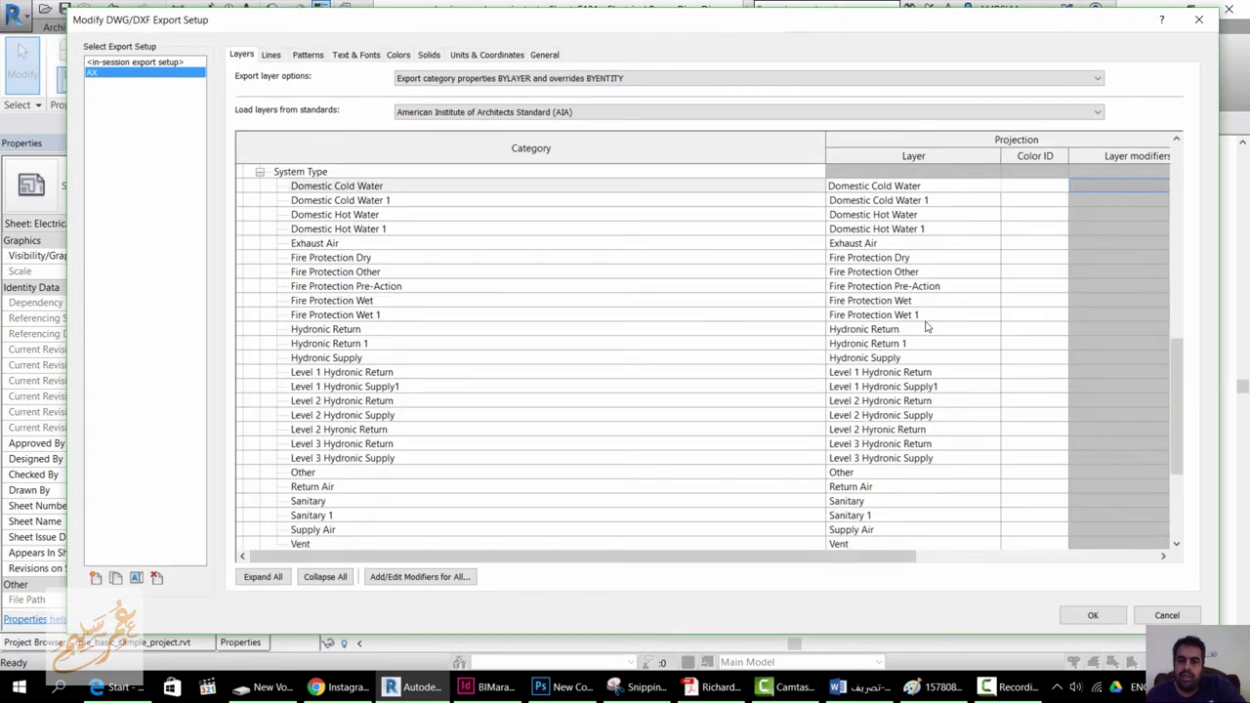
pyautogui.click(943, 190)
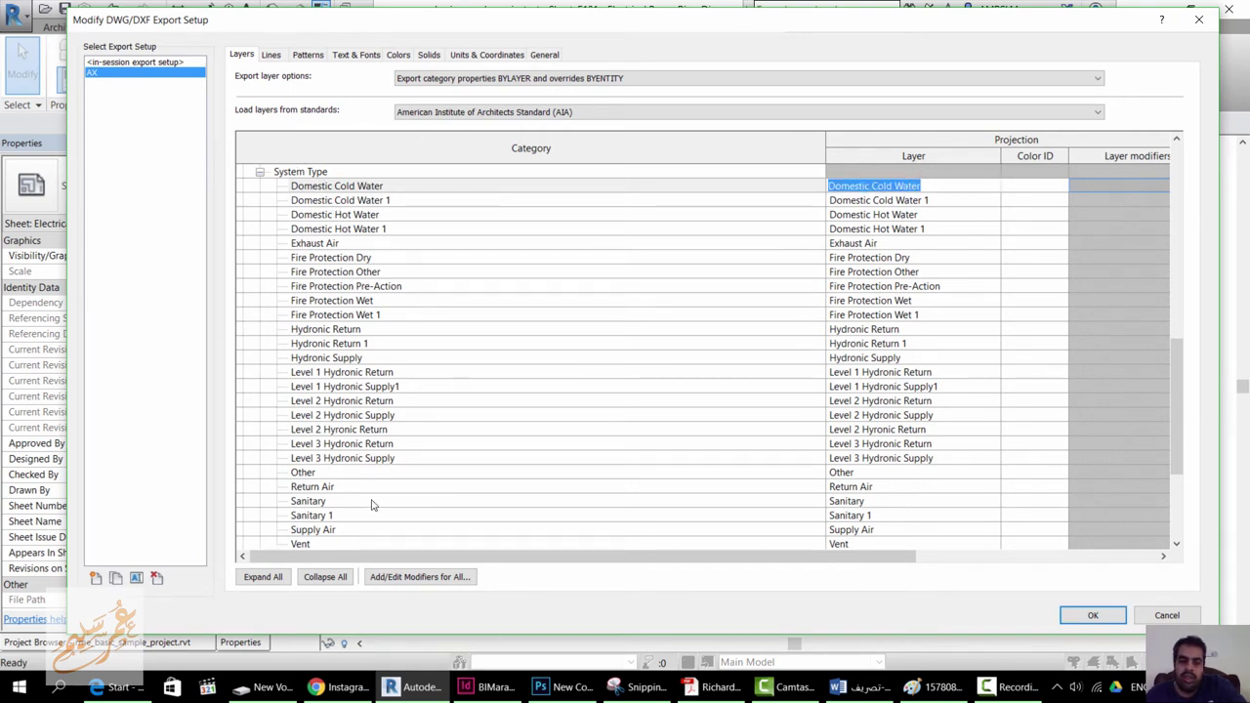
pyautogui.click(372, 402)
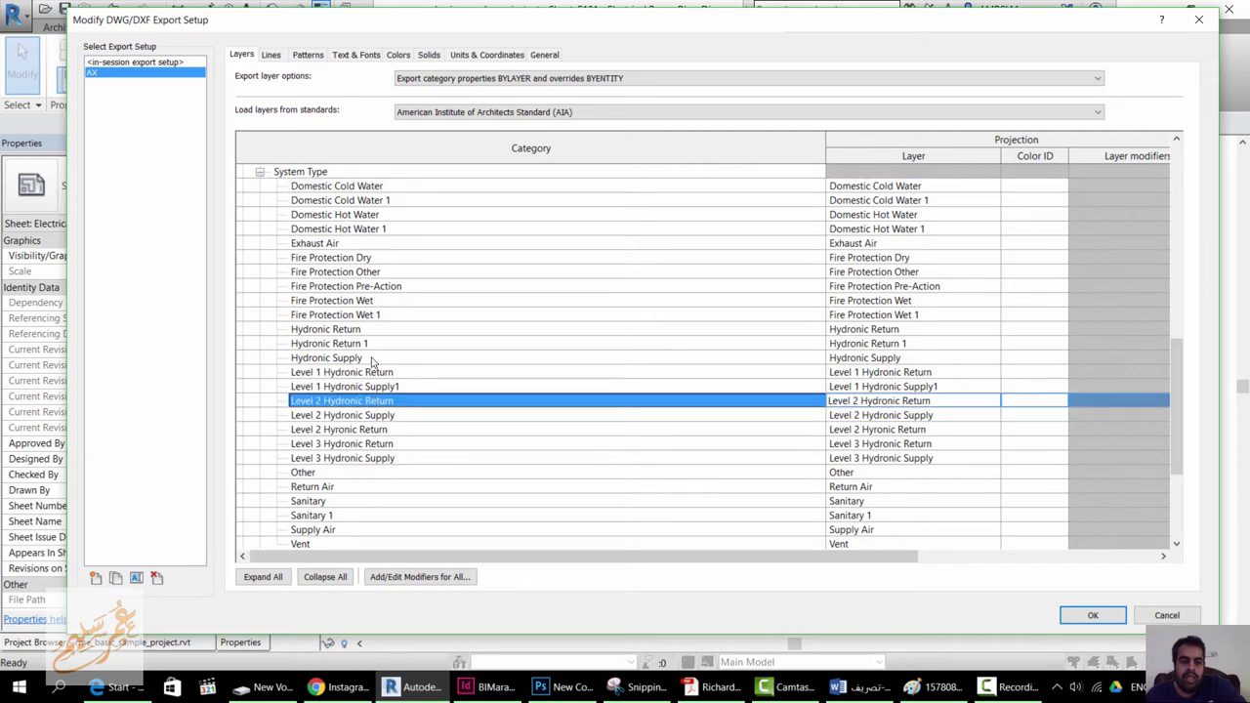
pyautogui.click(350, 185)
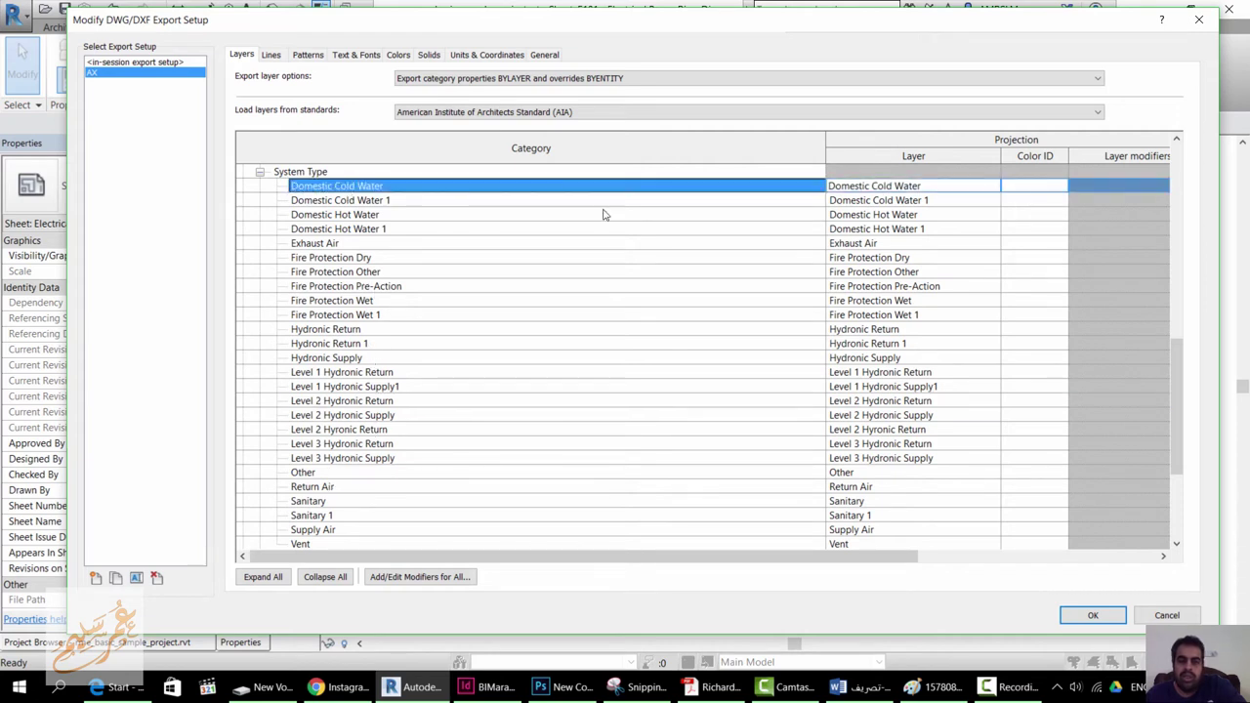
pyautogui.click(947, 214)
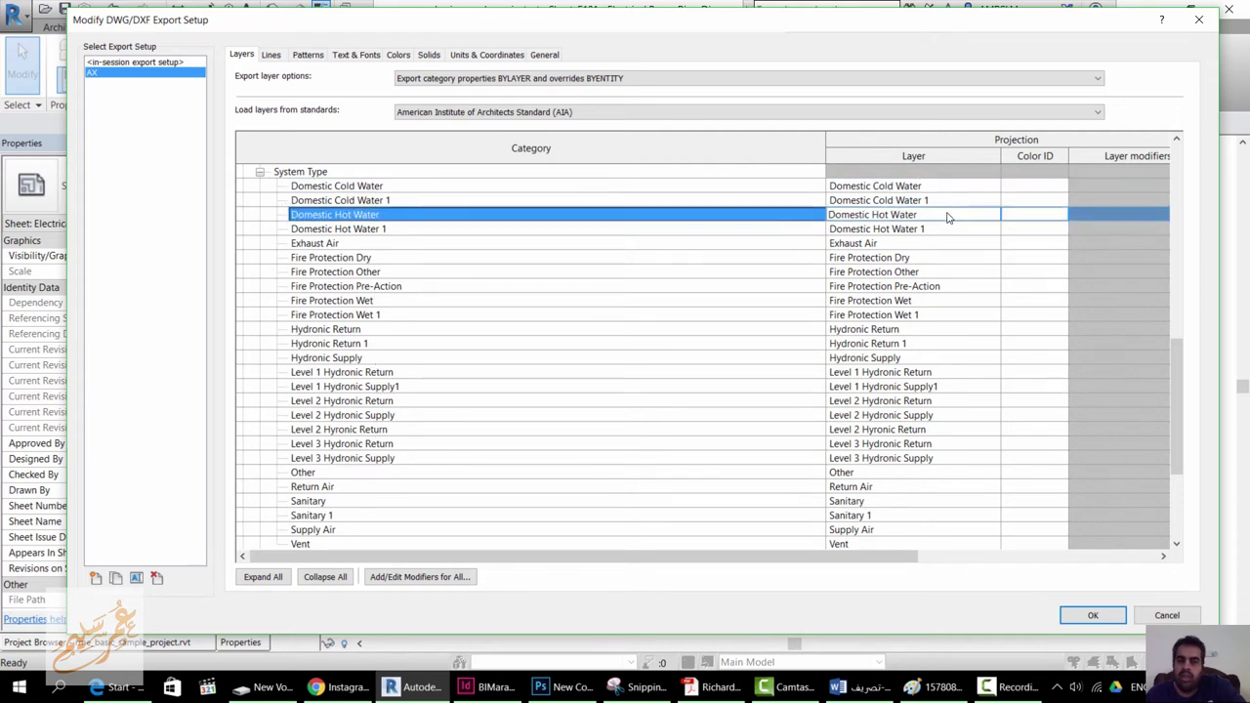
pyautogui.click(1006, 188)
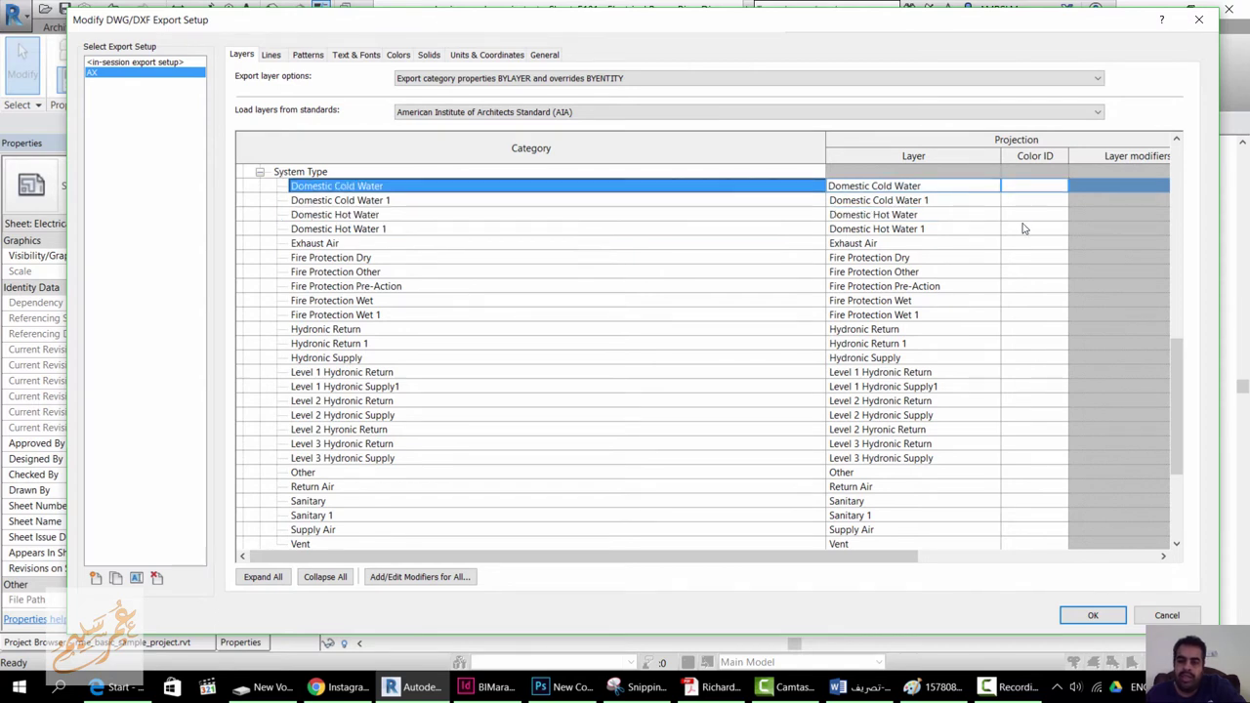
pyautogui.click(1023, 216)
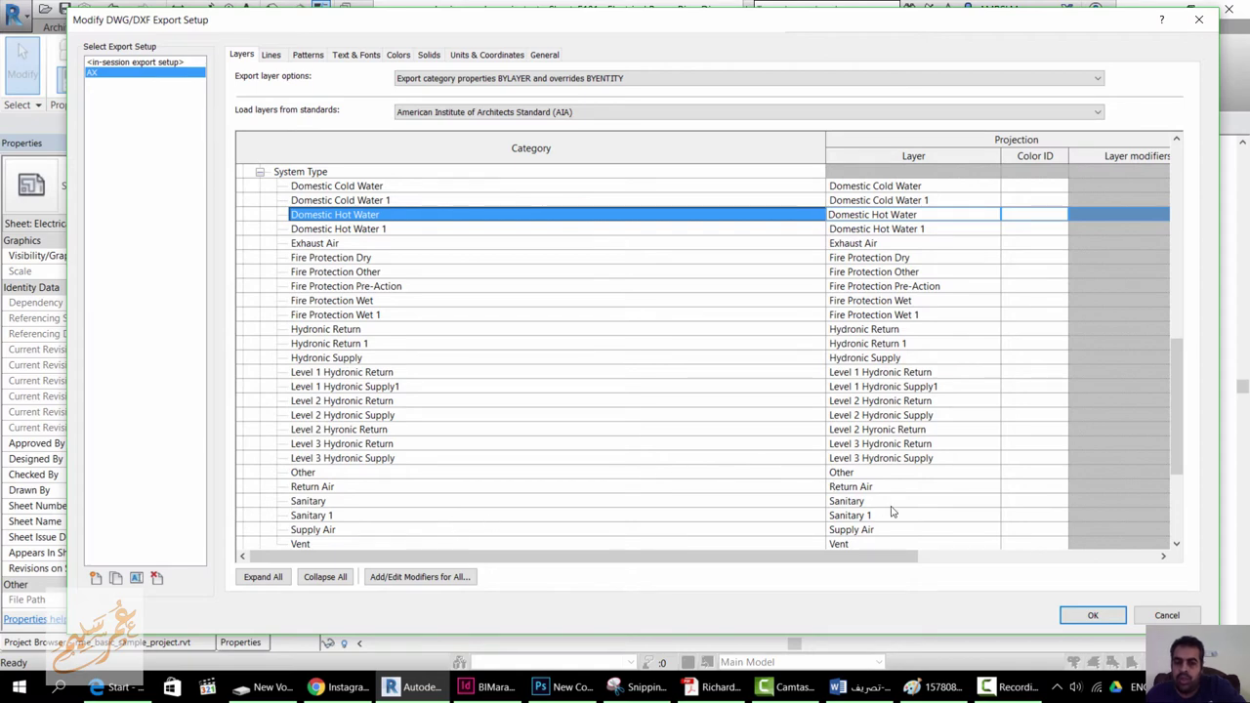
# Scroll down to the Grid Heads row (S-GRID-IDEN, colour 1) under Others.
pyautogui.scroll(-2, 544, 433)
pyautogui.scroll(-1, 544, 432)
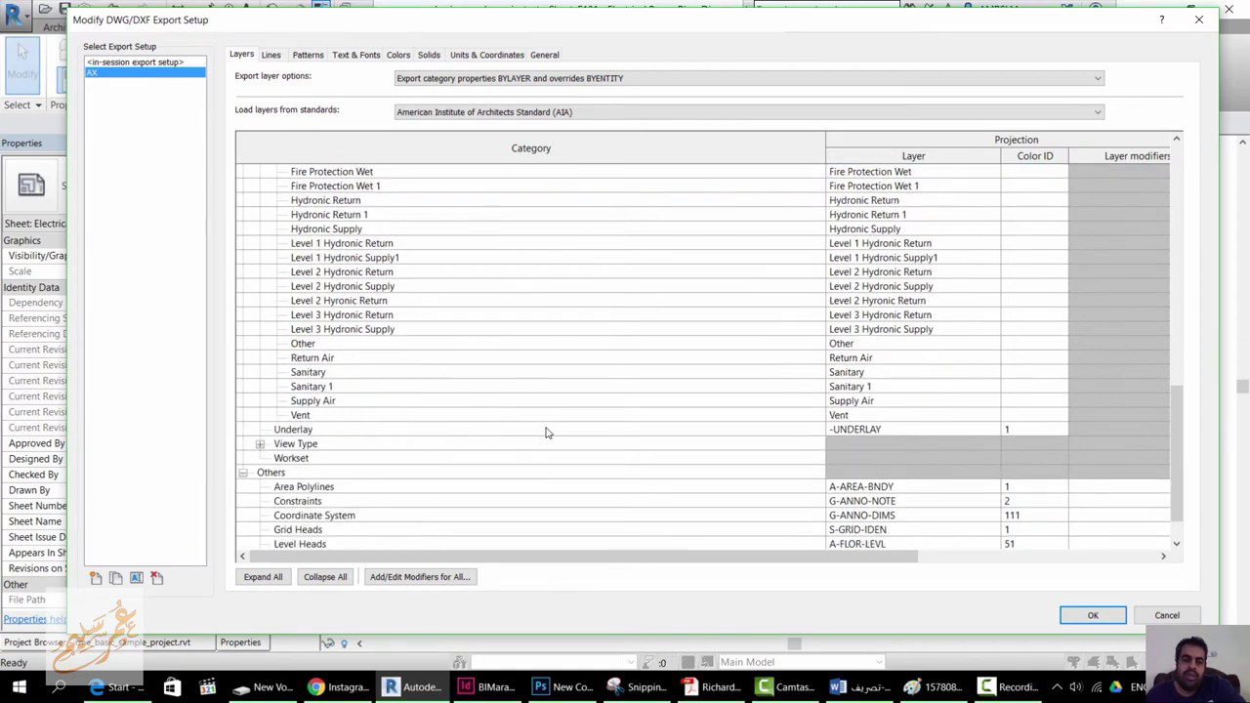
pyautogui.scroll(-1, 518, 449)
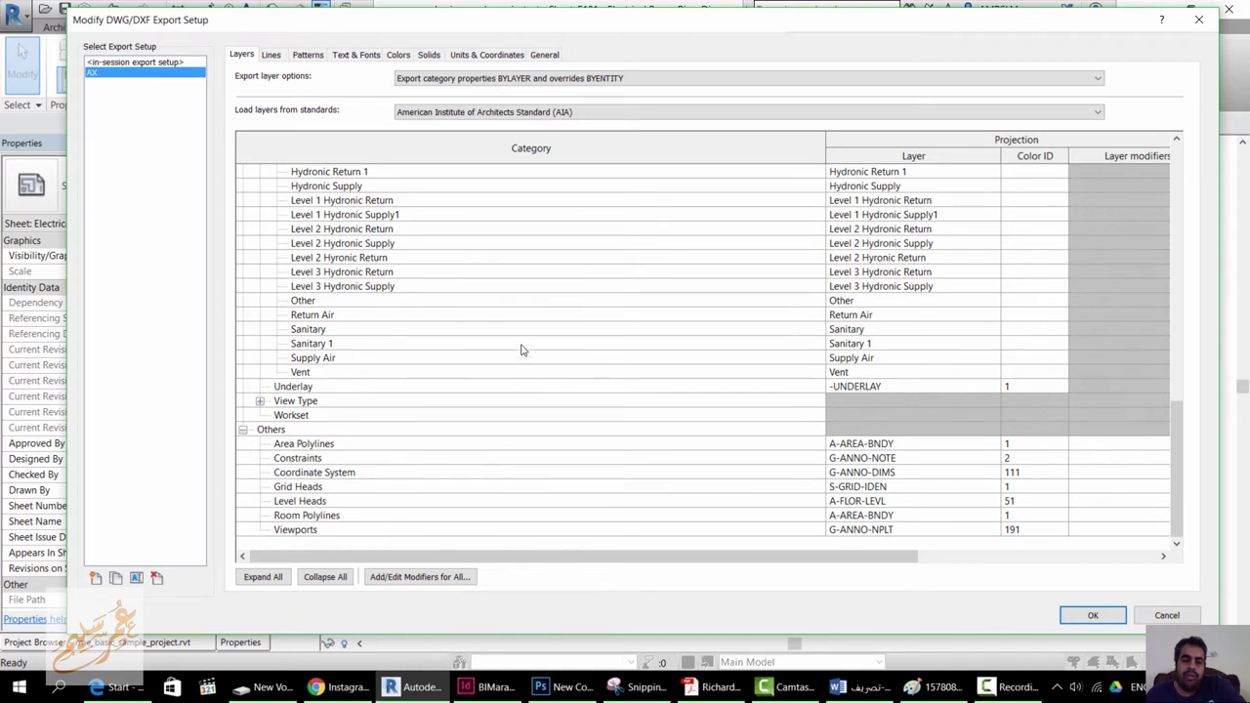
pyautogui.click(371, 489)
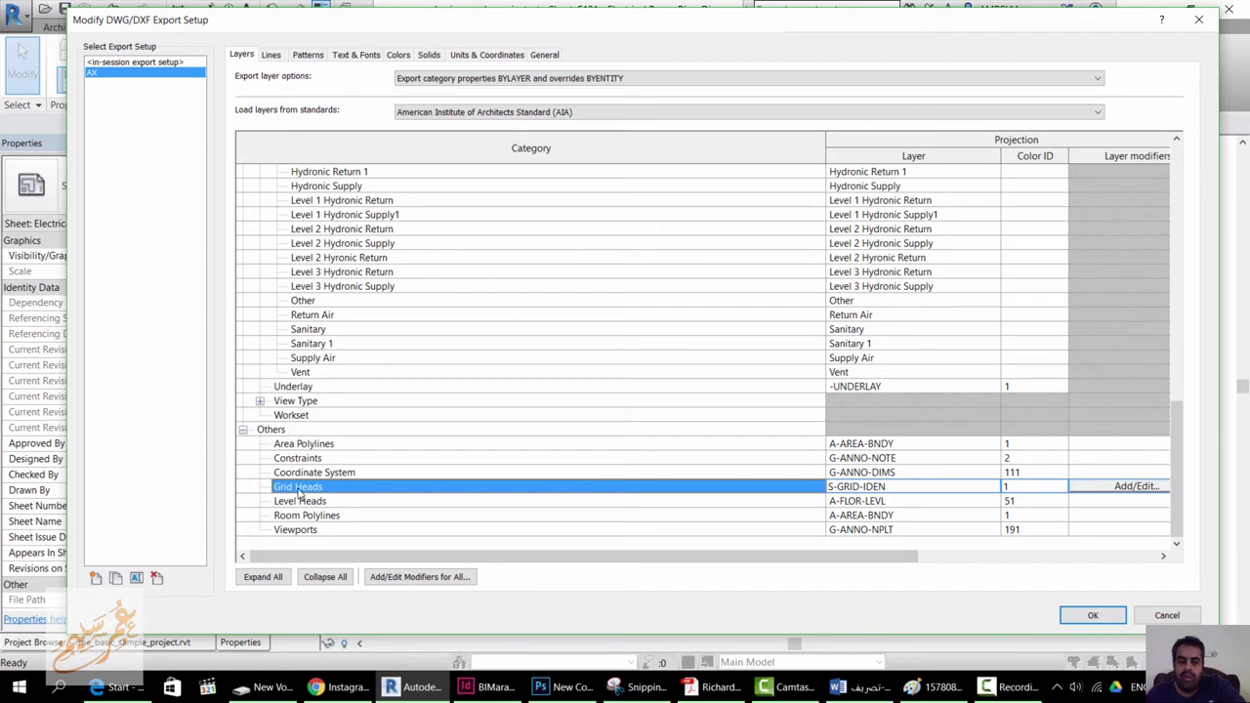
pyautogui.click(391, 431)
pyautogui.click(391, 486)
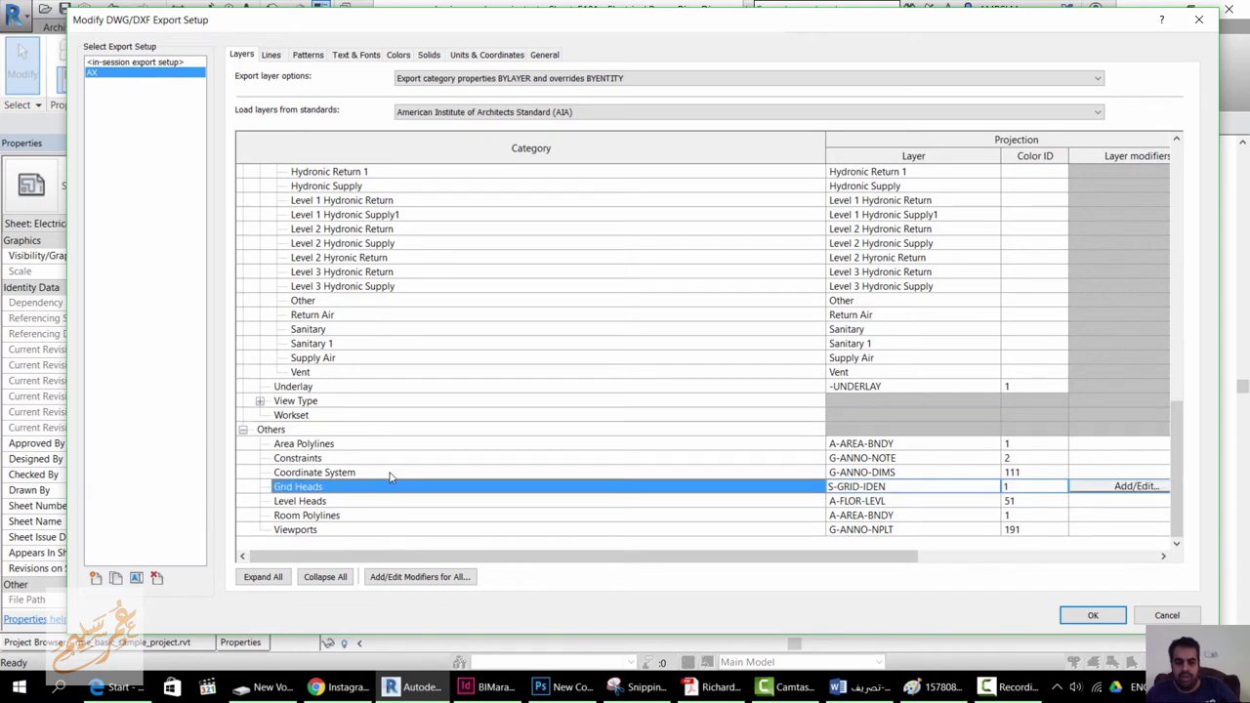
pyautogui.click(324, 431)
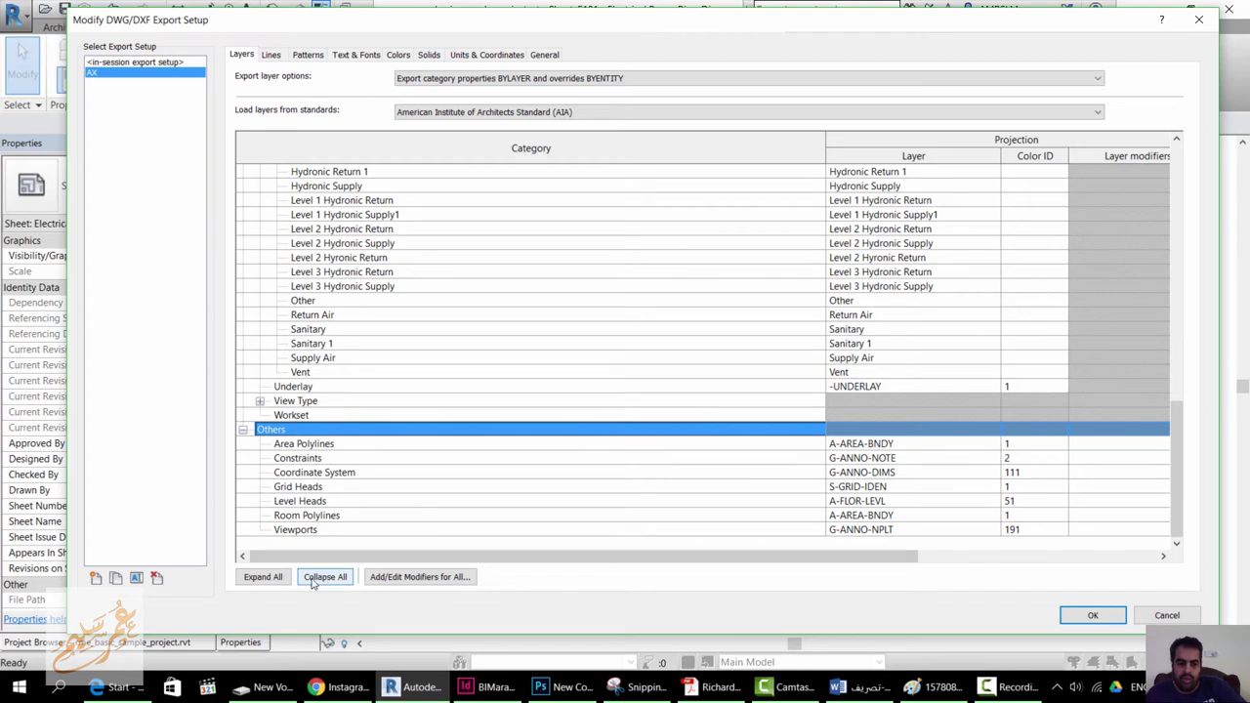
# Find the Grids category and rename its layer from S-GRID to AR-GRID.
pyautogui.click(263, 578)
pyautogui.click(349, 461)
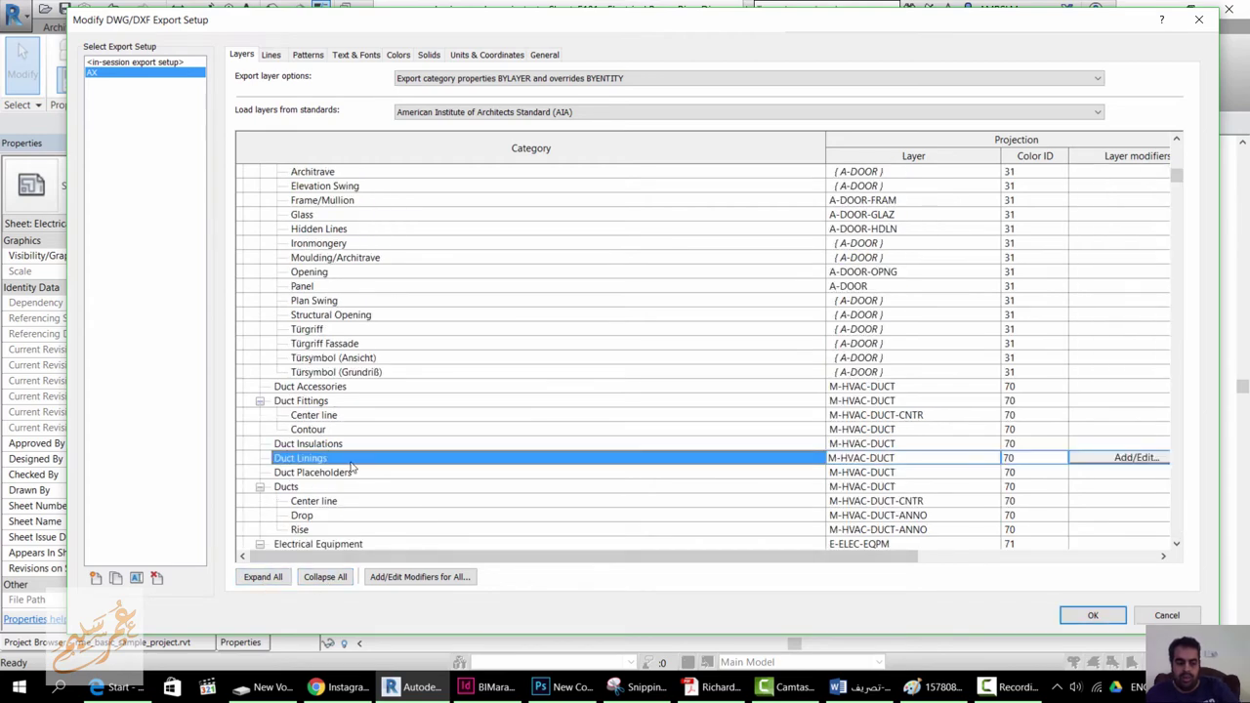
pyautogui.press('Down')
pyautogui.press('Down')
pyautogui.press('Down')
pyautogui.press('Down')
pyautogui.press('Down')
pyautogui.press('Down')
pyautogui.press('Down')
pyautogui.press('Down')
pyautogui.press('Down')
pyautogui.press('Down')
pyautogui.press('Down')
pyautogui.press('Down')
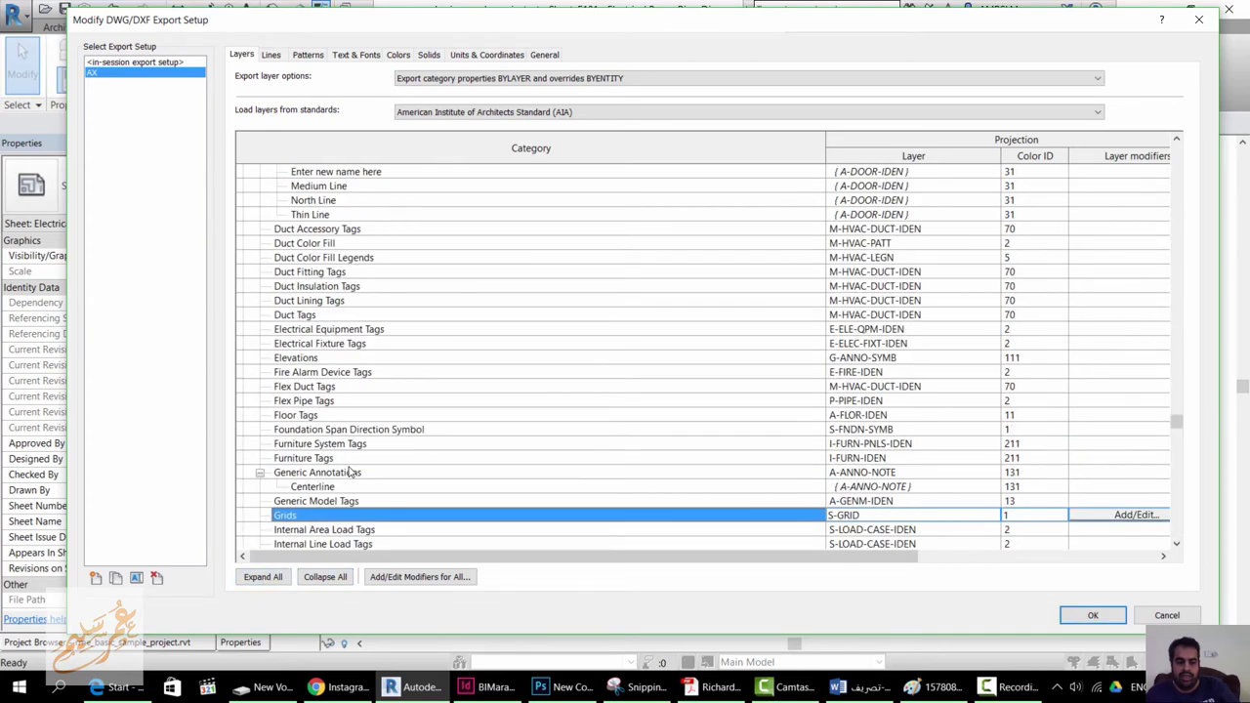
pyautogui.press('Down')
pyautogui.press('Down')
pyautogui.press('Down')
pyautogui.press('Down')
pyautogui.press('Down')
pyautogui.press('Down')
pyautogui.press('Down')
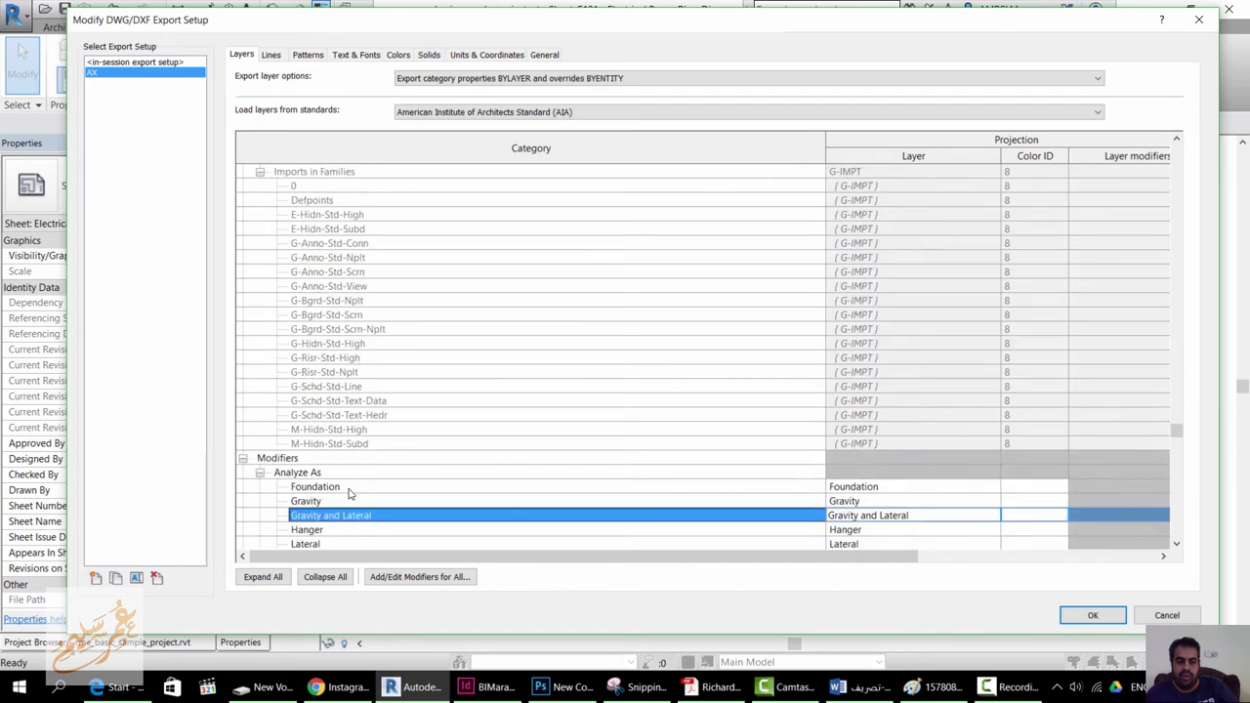
pyautogui.press('Down')
pyautogui.press('Down')
pyautogui.press('Down')
pyautogui.press('Down')
pyautogui.press('Down')
pyautogui.press('Down')
pyautogui.press('Down')
pyautogui.press('Down')
pyautogui.press('Down')
pyautogui.press('Down')
pyautogui.press('Down')
pyautogui.press('Down')
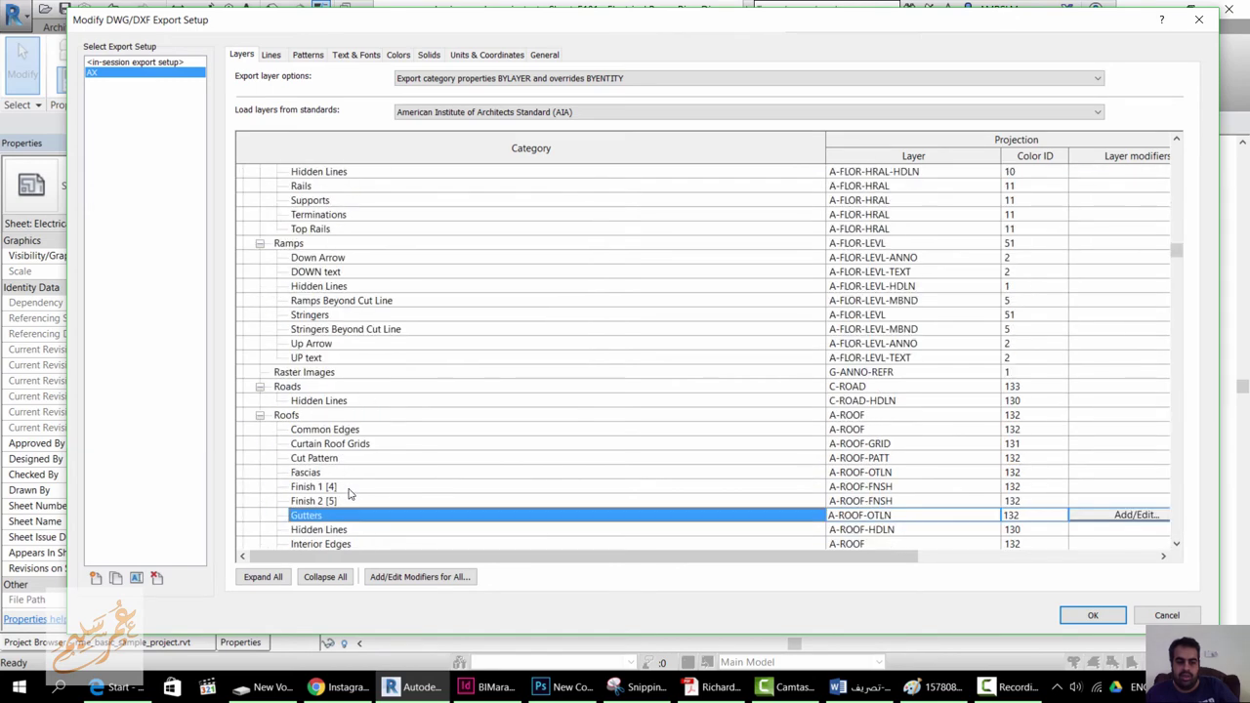
pyautogui.press('Down')
pyautogui.press('Down')
pyautogui.press('Down')
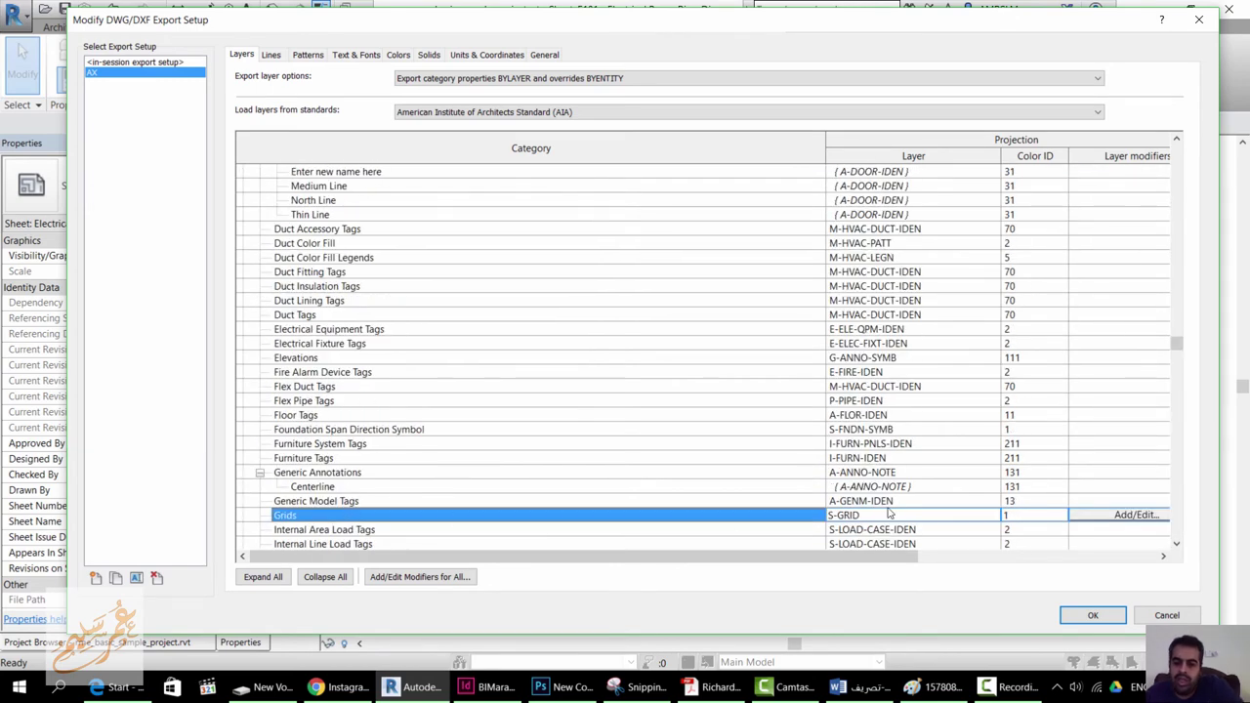
pyautogui.click(889, 516)
pyautogui.press('Home')
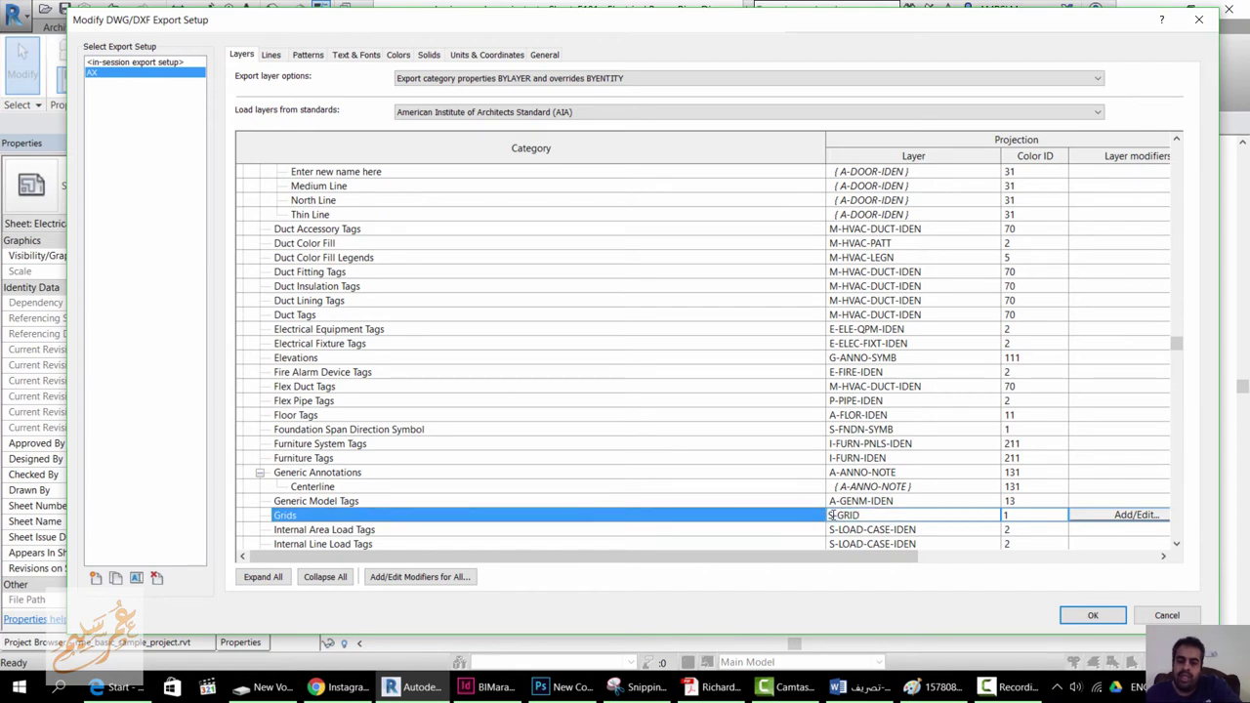
pyautogui.press('Delete')
pyautogui.write('AR')
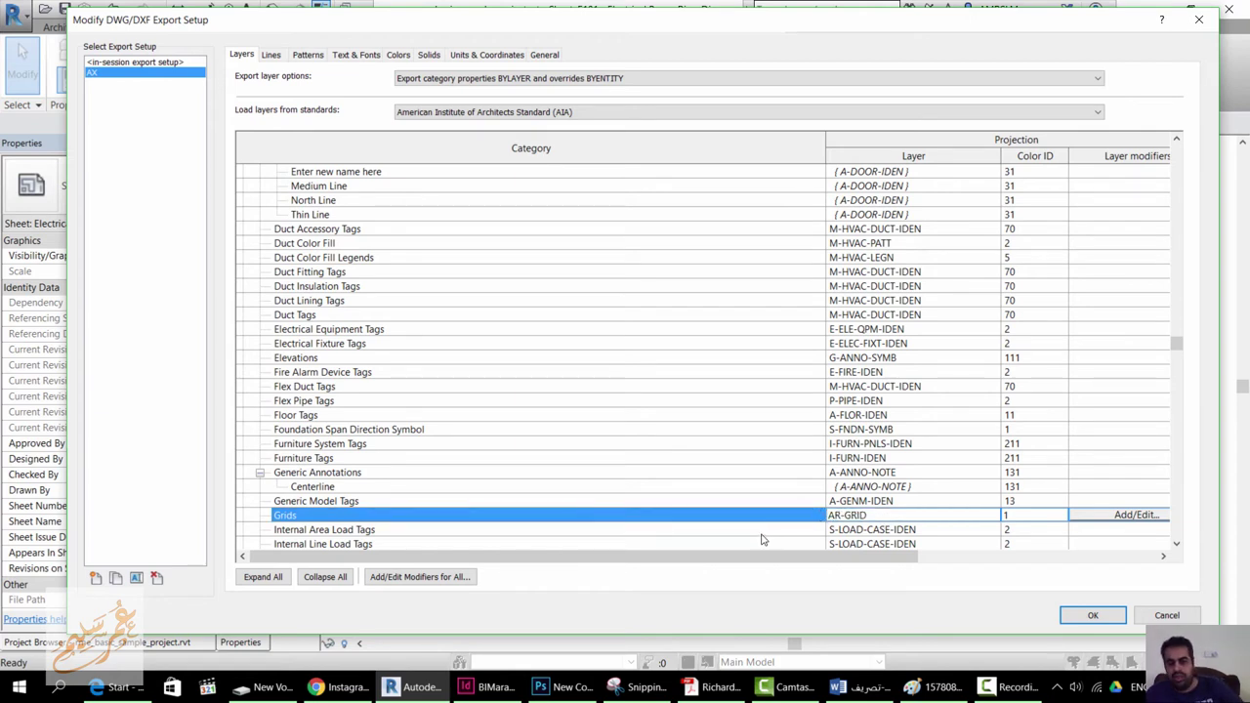
# Change the Grids colour ID from 1 to 8.
pyautogui.click(1050, 517)
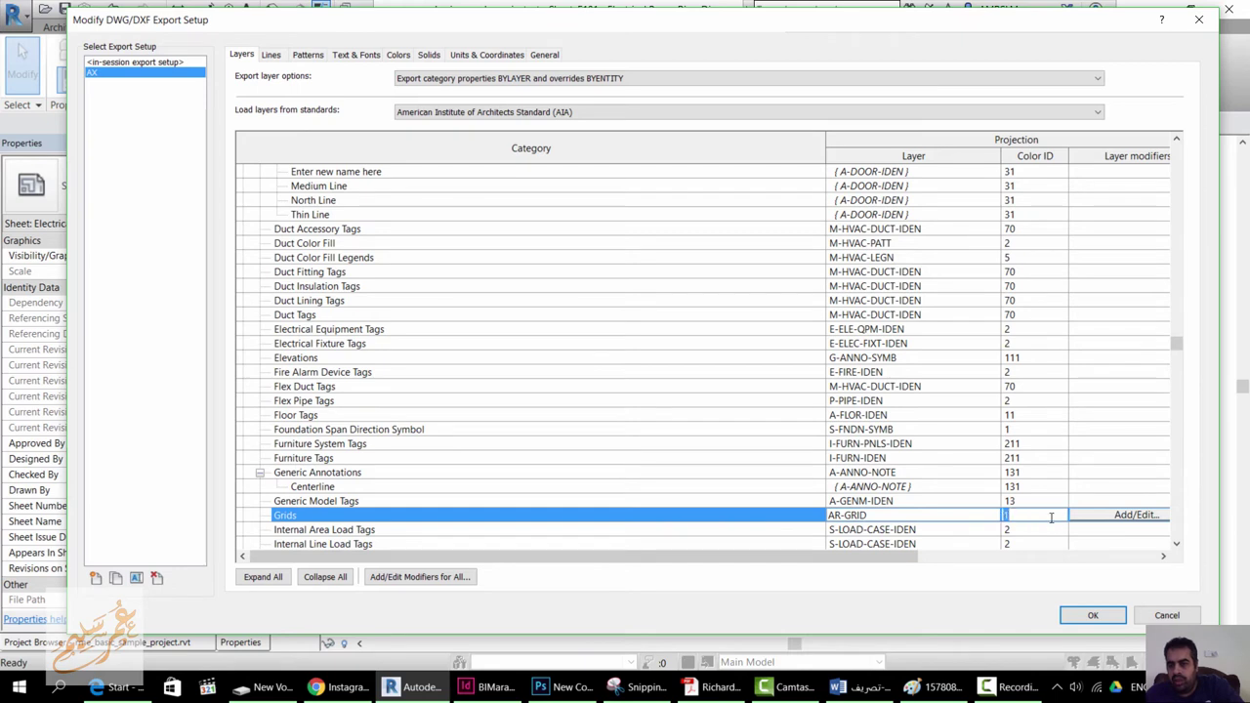
pyautogui.moveTo(1020, 520); pyautogui.dragTo(996, 516)
pyautogui.write('8')
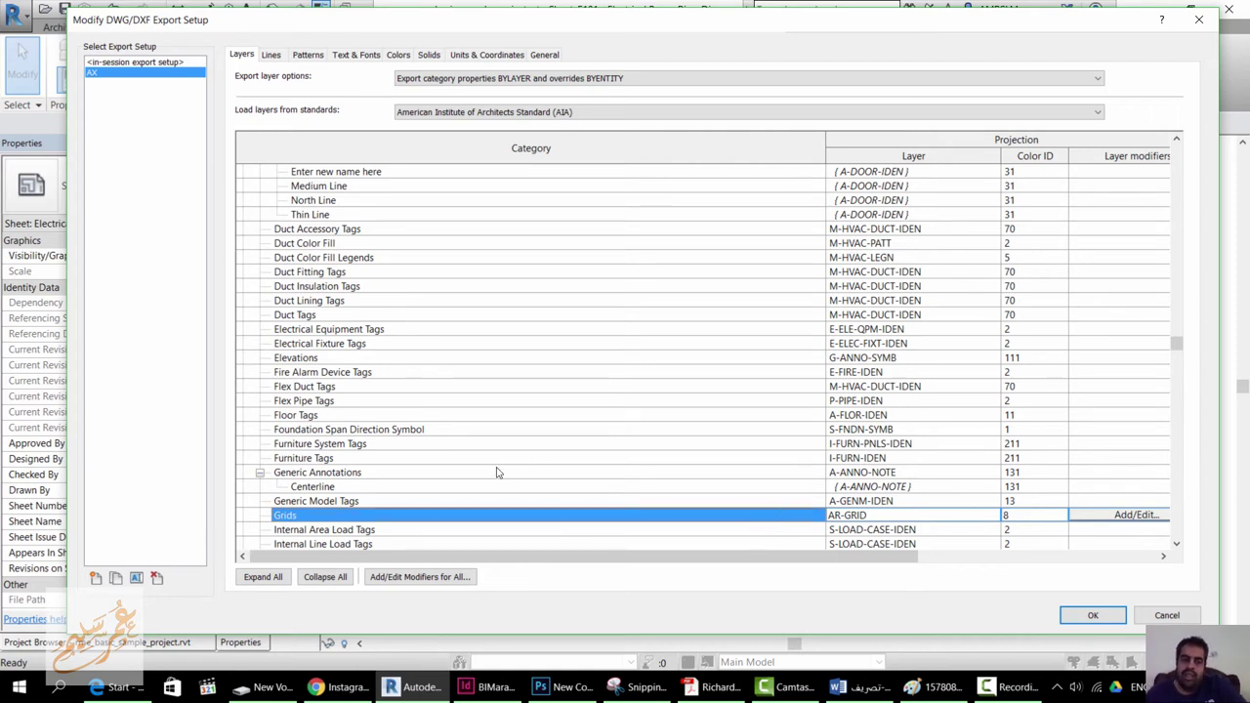
pyautogui.click(636, 113)
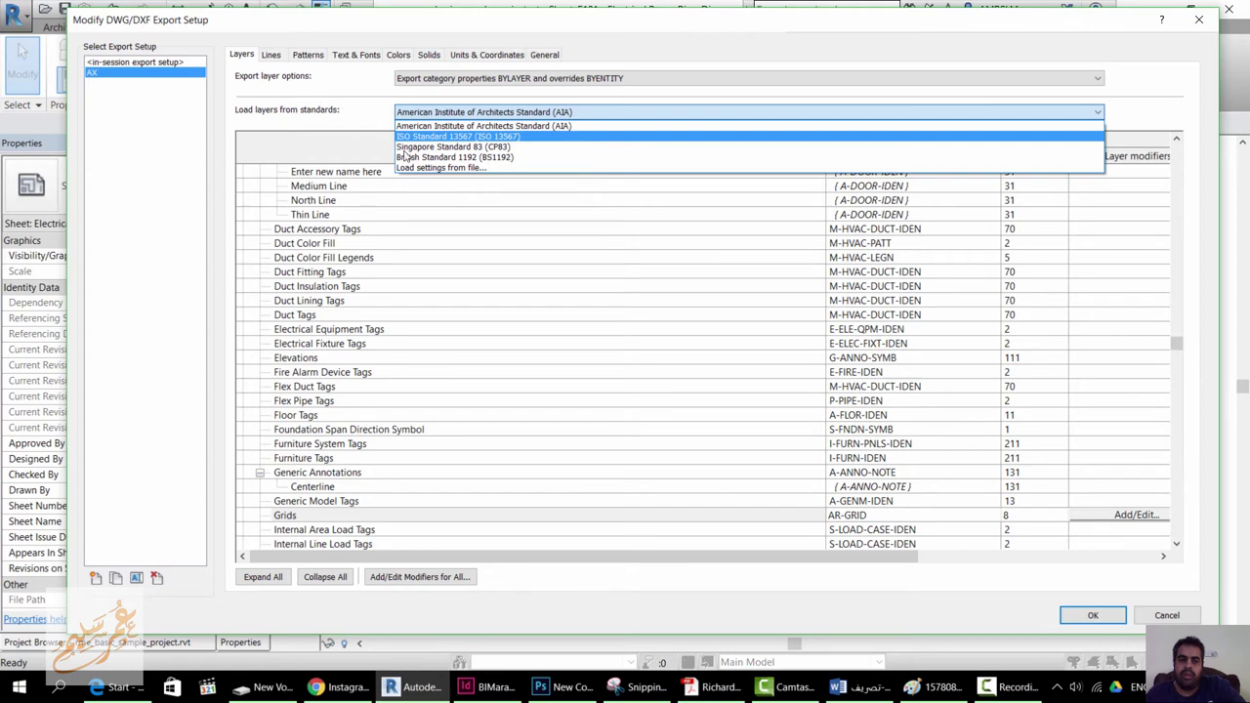
# Map the Solid line pattern to the ACAD_ISO03W100 DWG linetype.
pyautogui.click(313, 80)
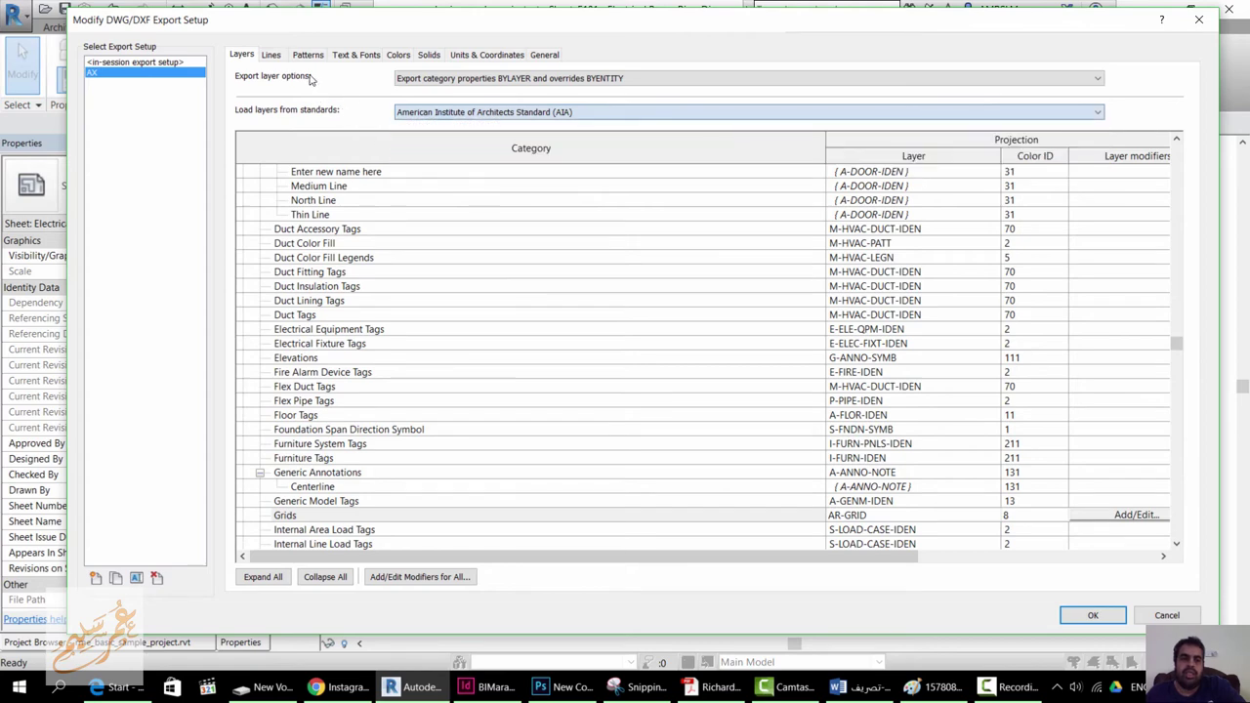
pyautogui.click(271, 55)
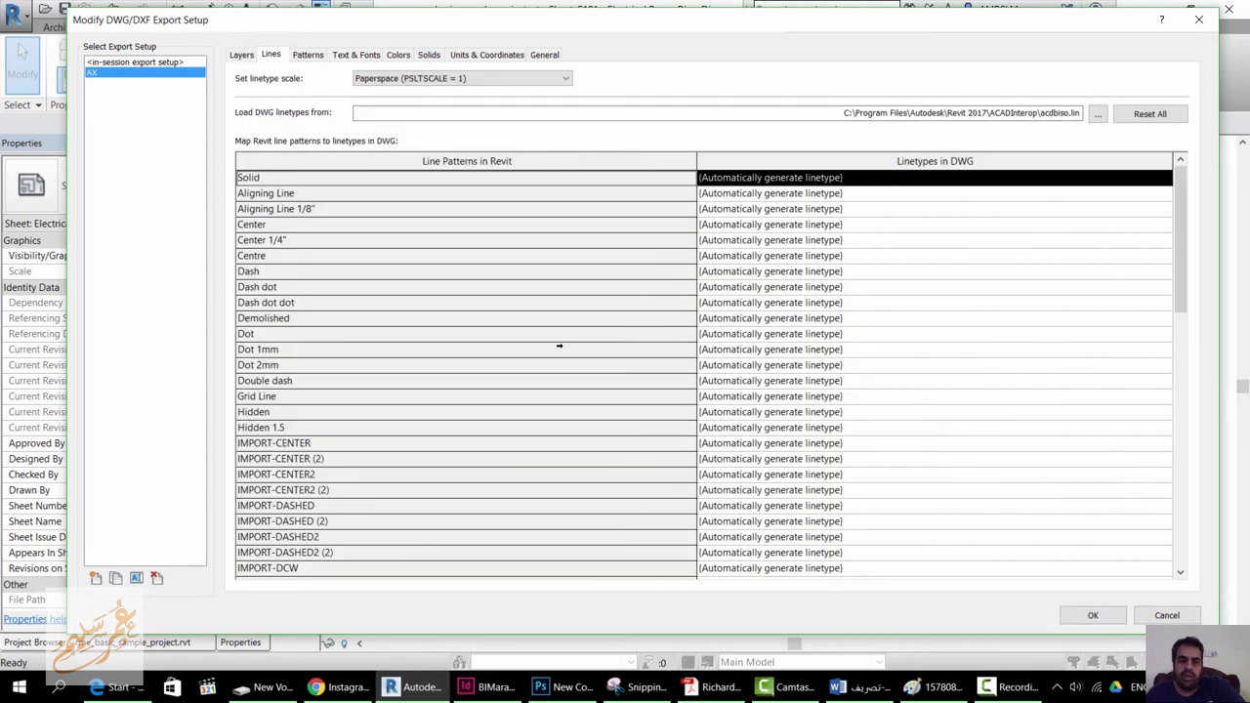
pyautogui.scroll(-1, 429, 290)
pyautogui.scroll(1, 449, 364)
pyautogui.click(457, 227)
pyautogui.click(247, 177)
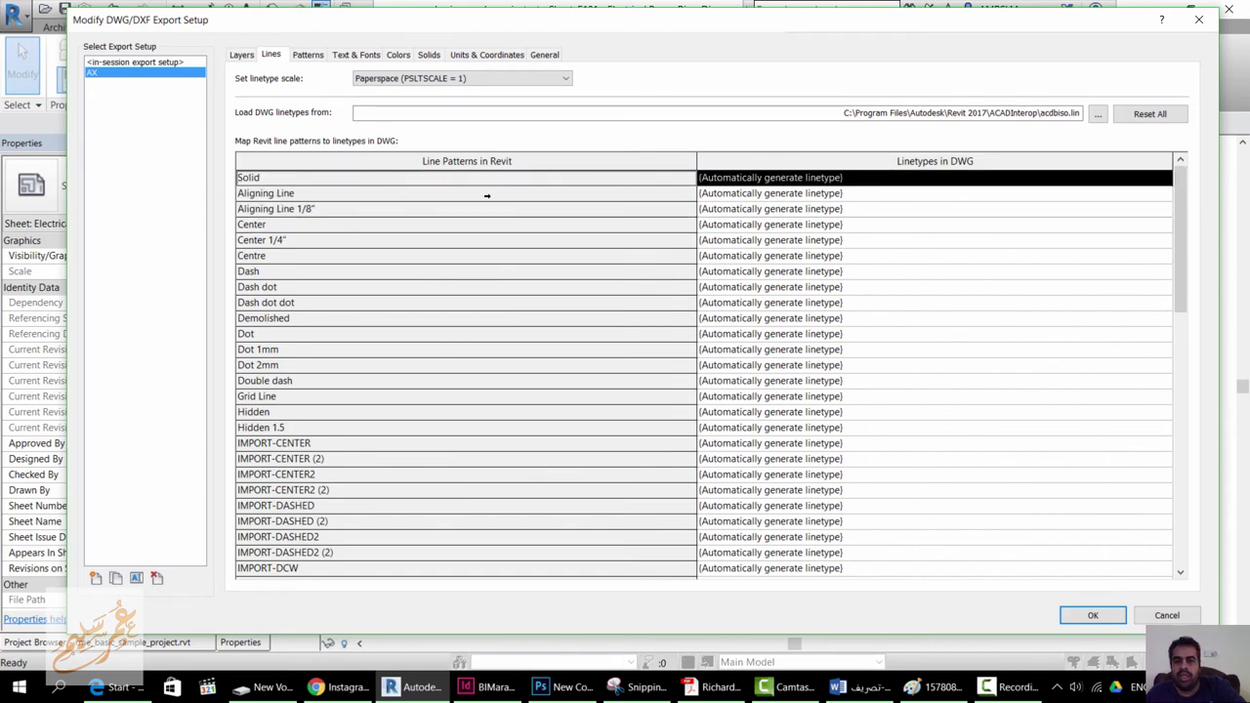
pyautogui.click(1166, 181)
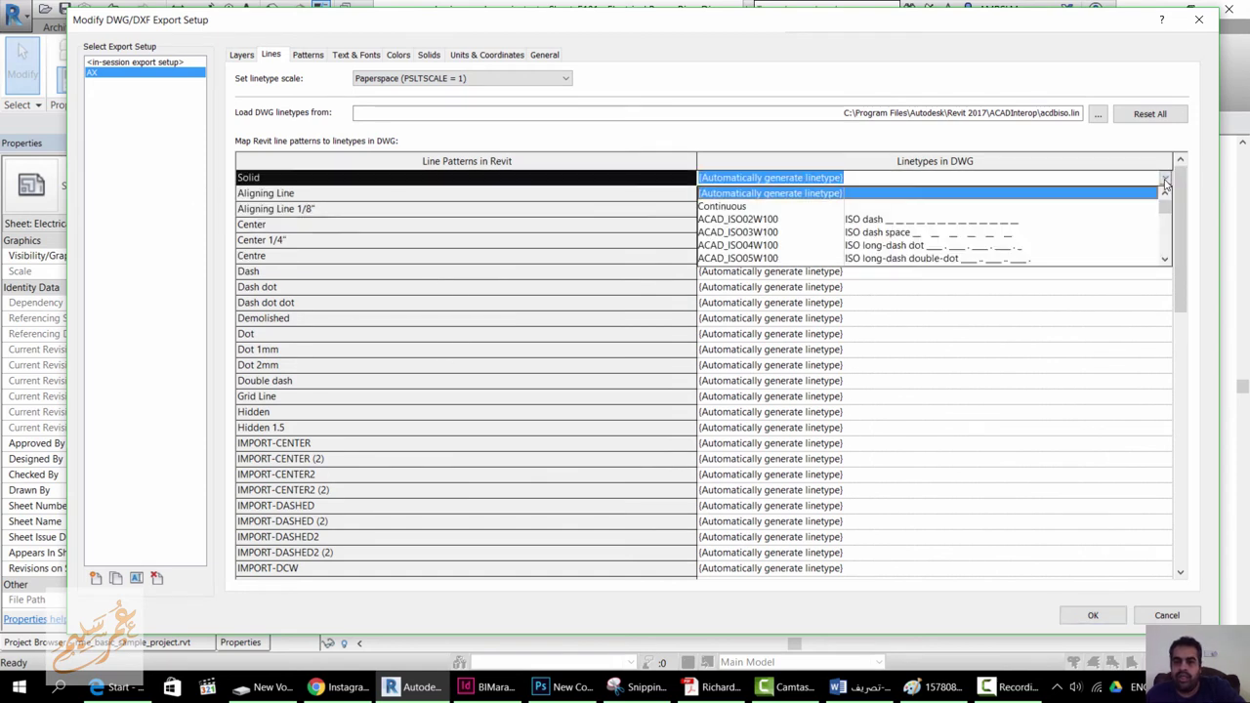
pyautogui.click(987, 234)
pyautogui.click(305, 56)
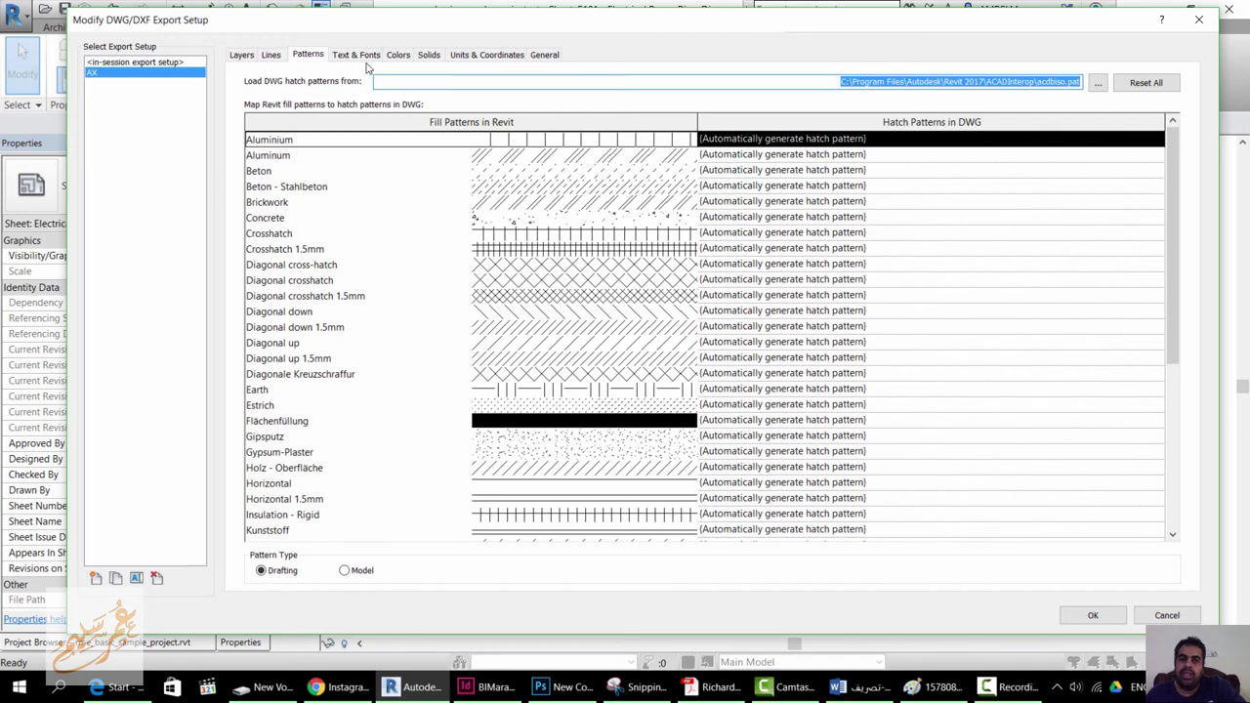
# Review the Text & Fonts, Colors, Solids, Units & Coordinates and General export options.
pyautogui.click(359, 56)
pyautogui.click(444, 301)
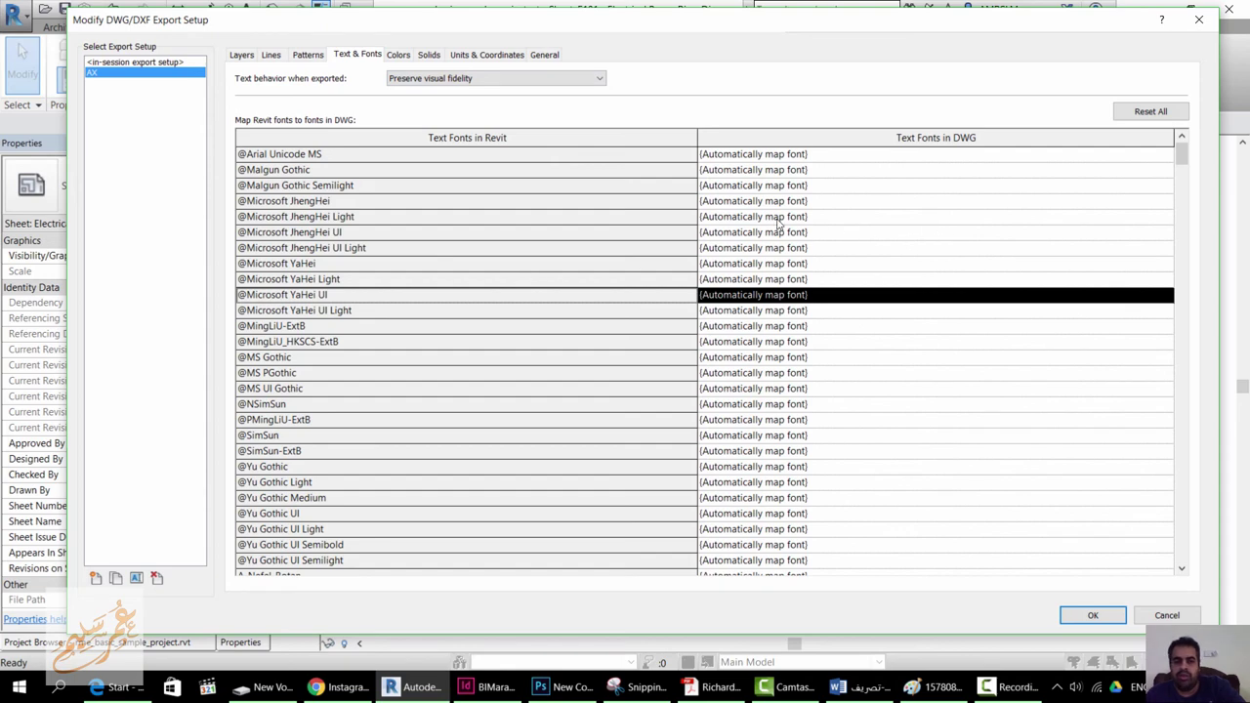
pyautogui.click(400, 55)
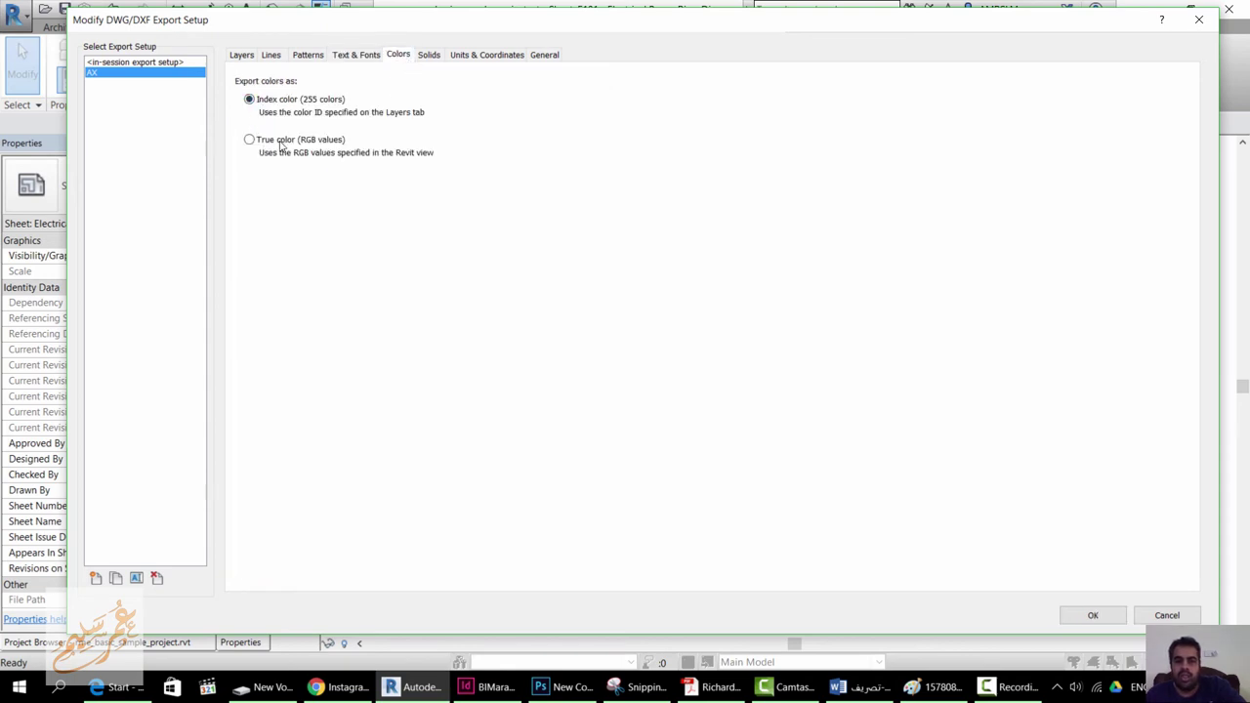
pyautogui.click(437, 59)
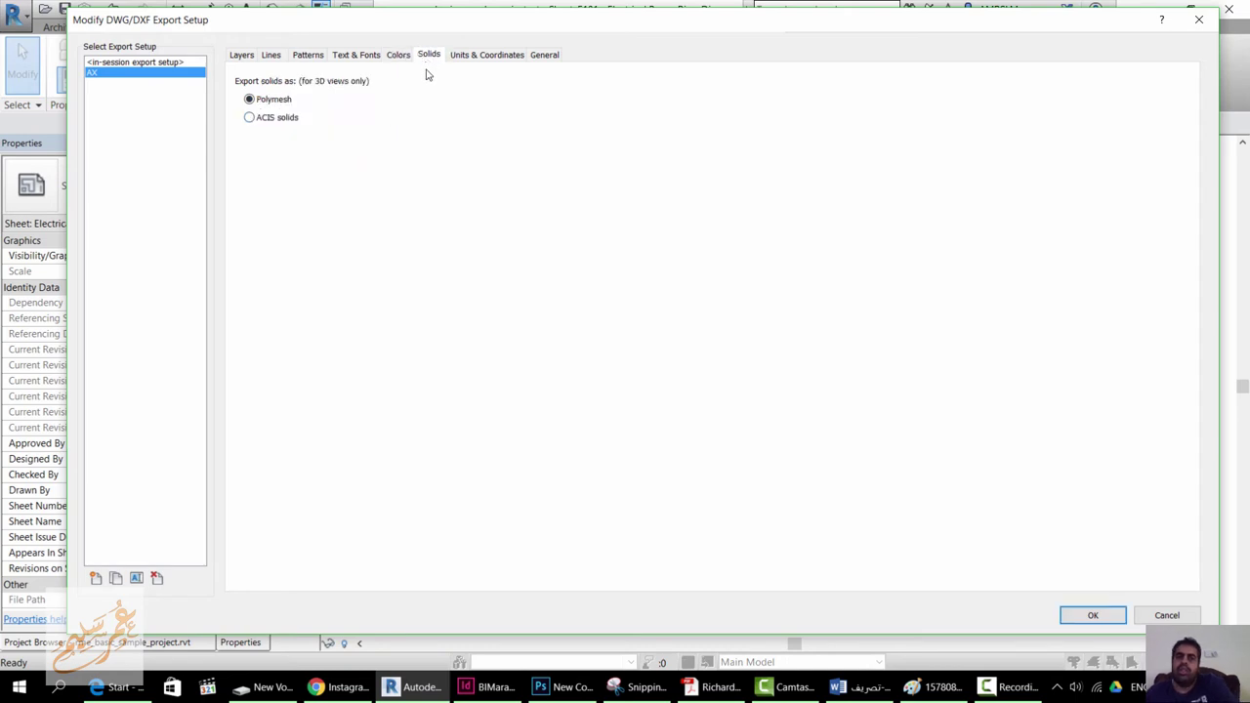
pyautogui.click(465, 60)
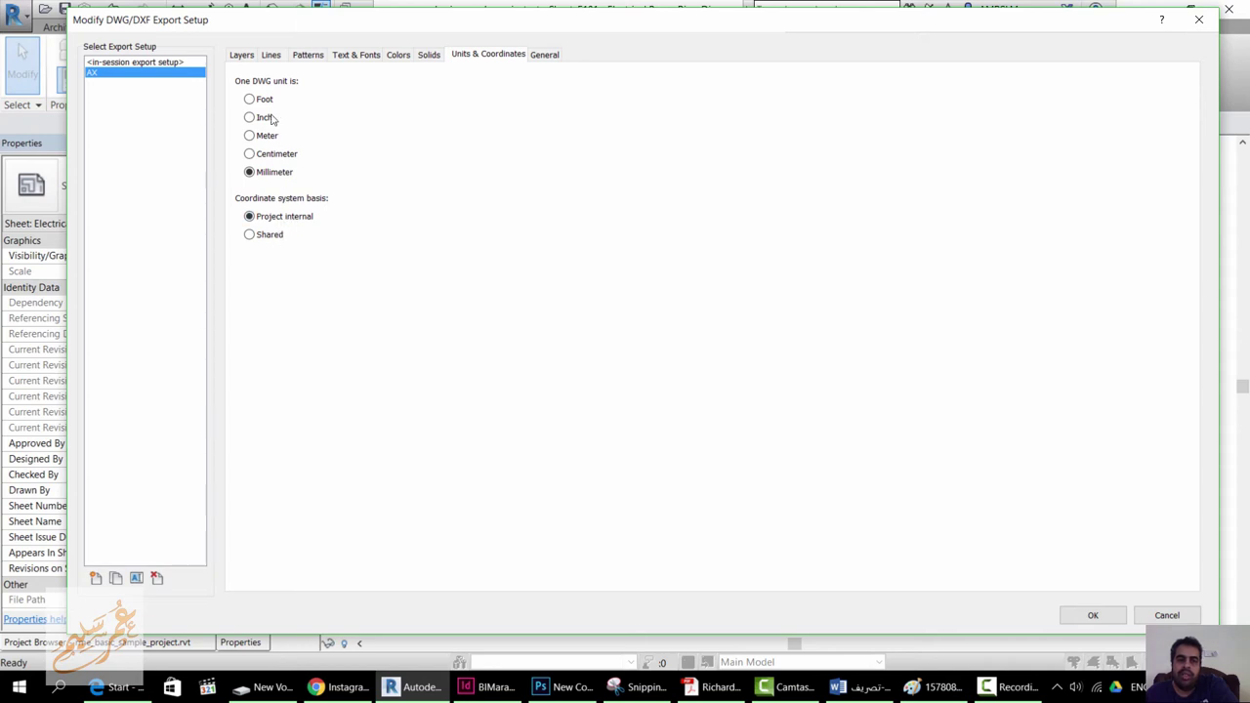
pyautogui.click(539, 59)
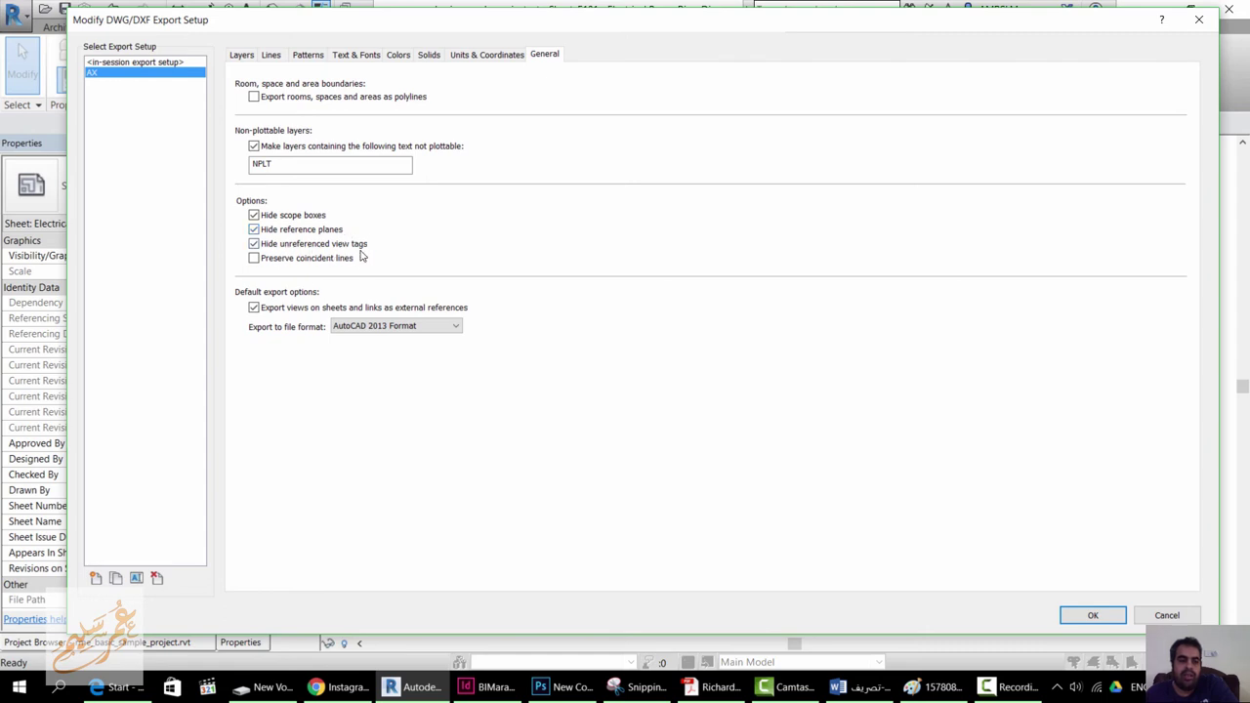
# Check the file format list, keep AutoCAD 2013, and cancel the setup editor.
pyautogui.click(353, 328)
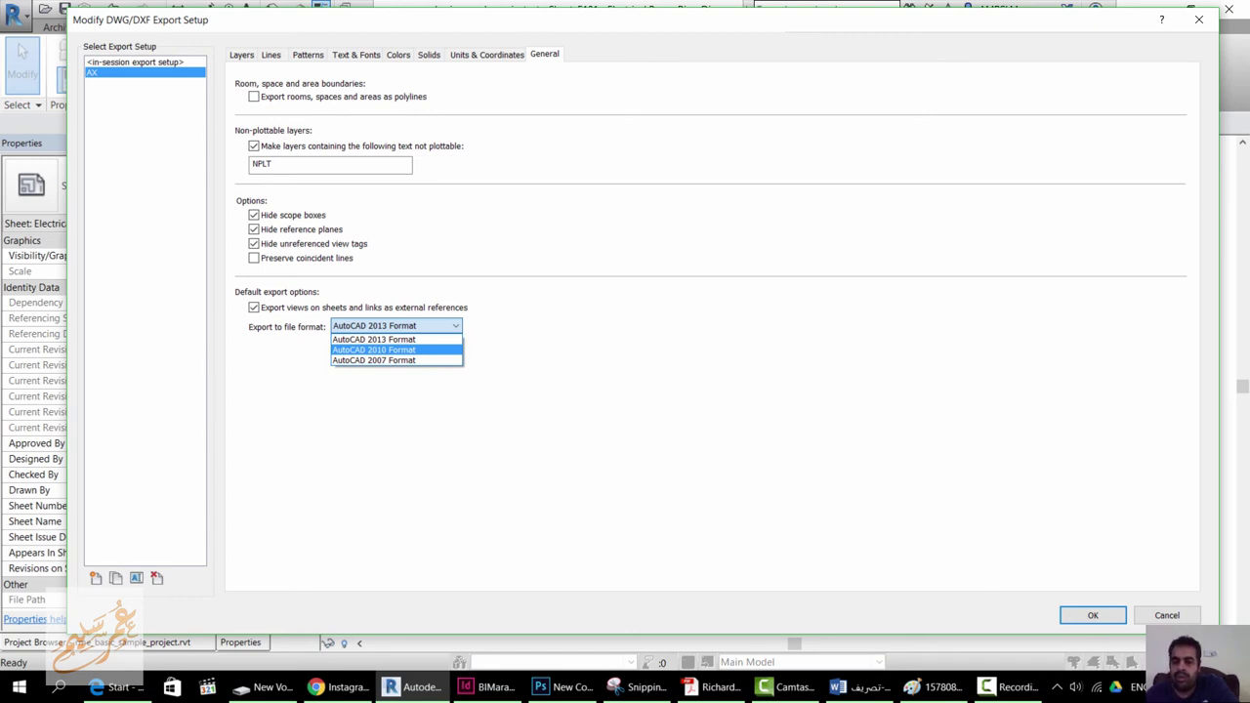
pyautogui.click(1174, 619)
pyautogui.click(1174, 618)
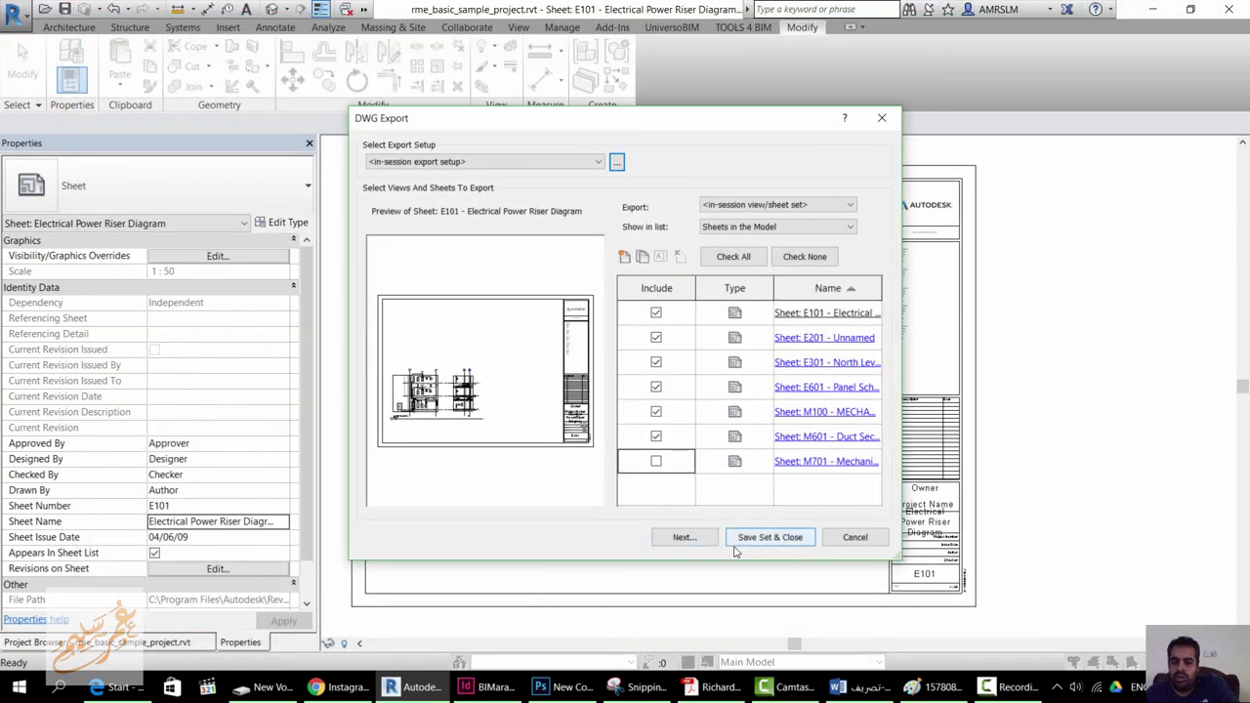
# Save as AutoCAD 2007 DWG with Automatic - Short naming and no external references.
pyautogui.click(683, 537)
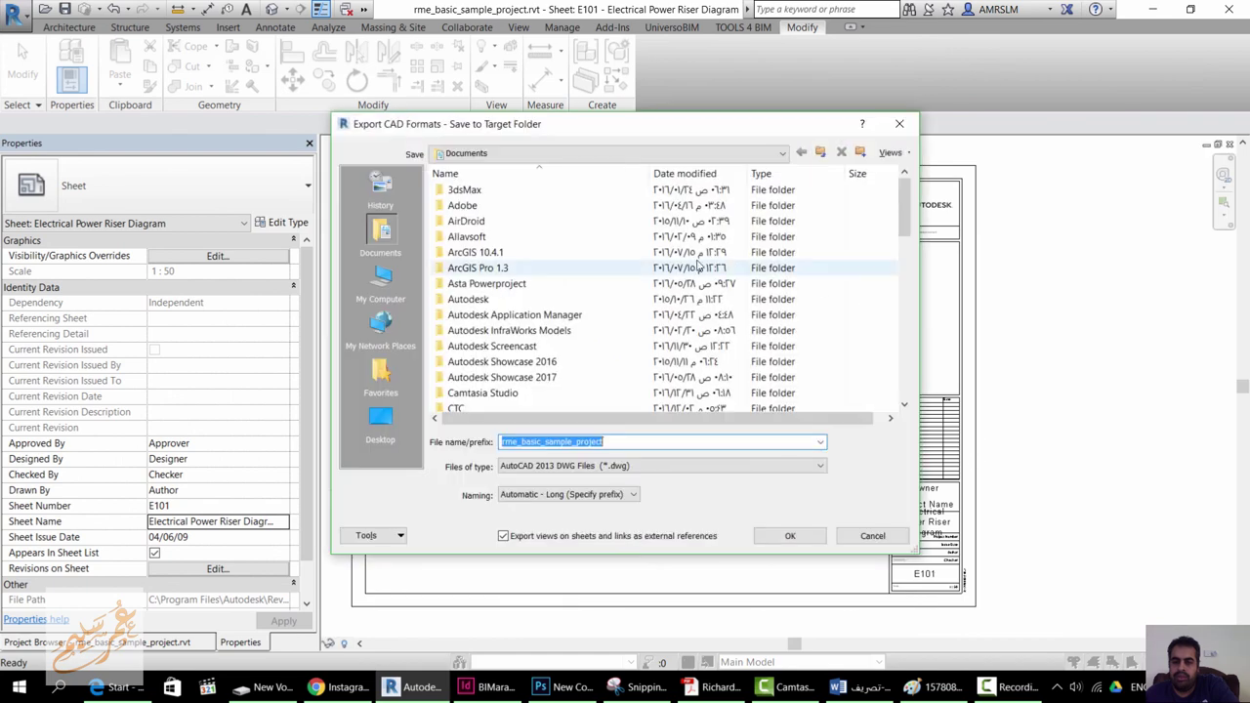
pyautogui.click(581, 466)
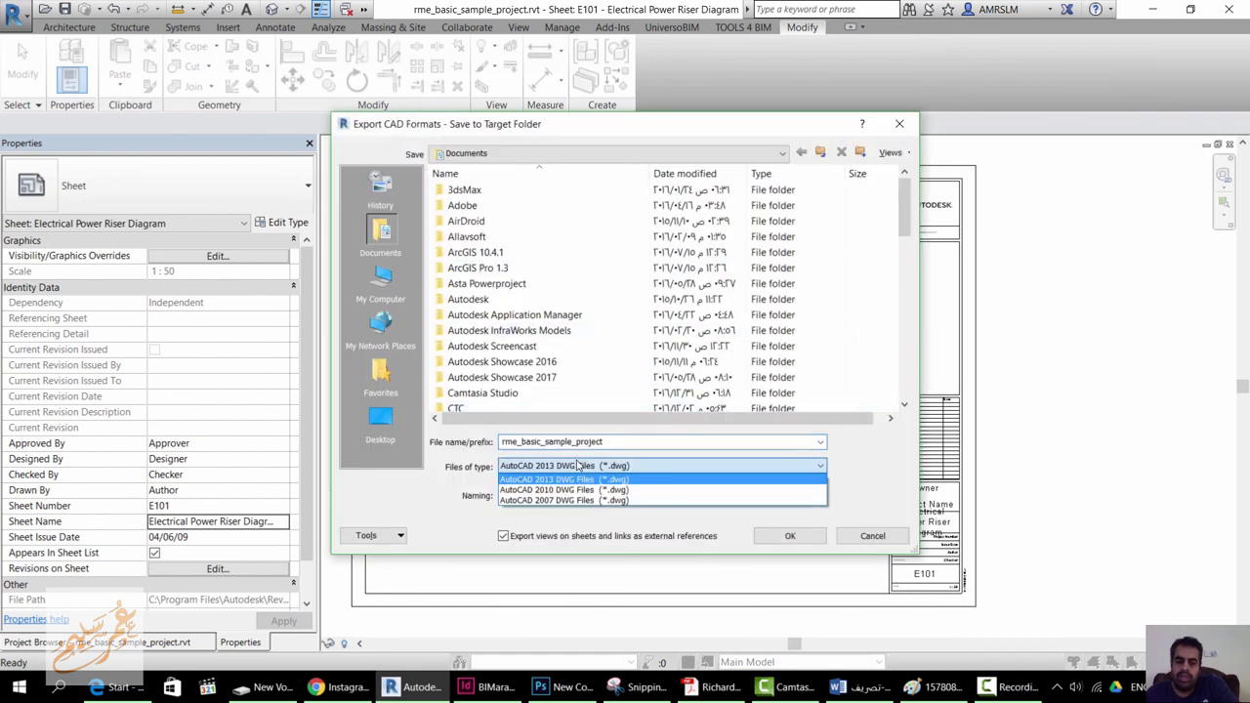
pyautogui.click(571, 510)
pyautogui.click(575, 496)
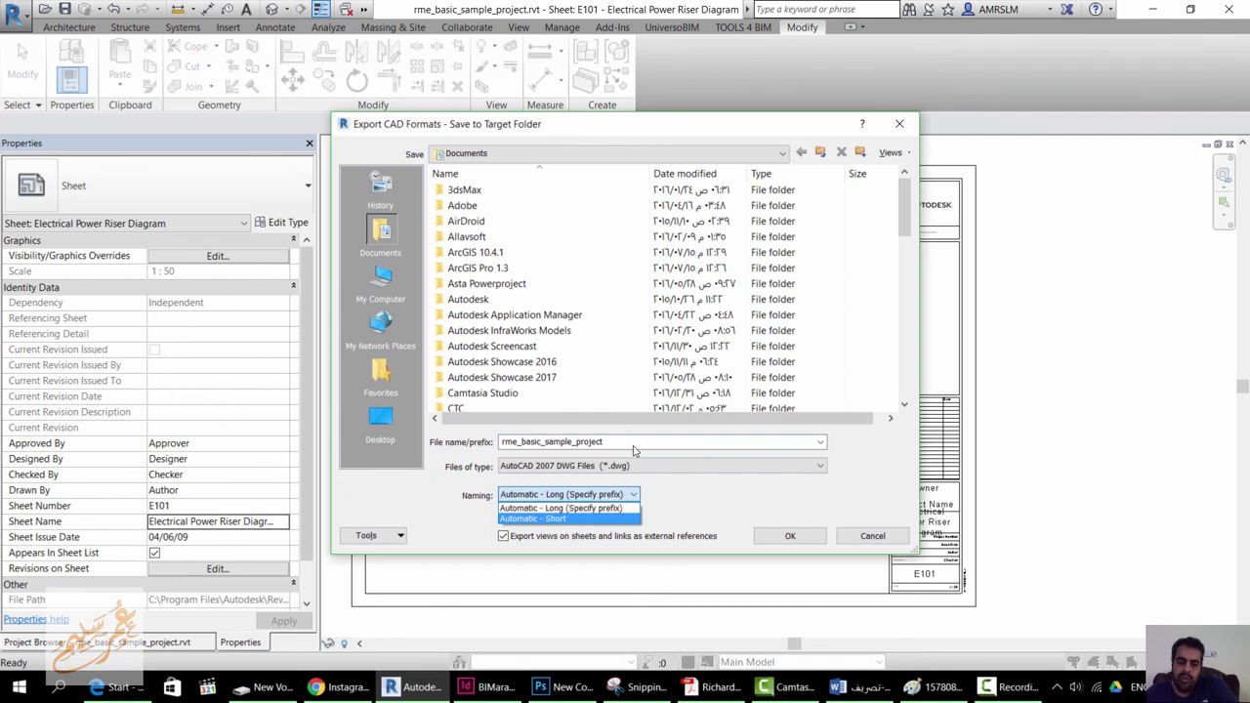
pyautogui.click(599, 518)
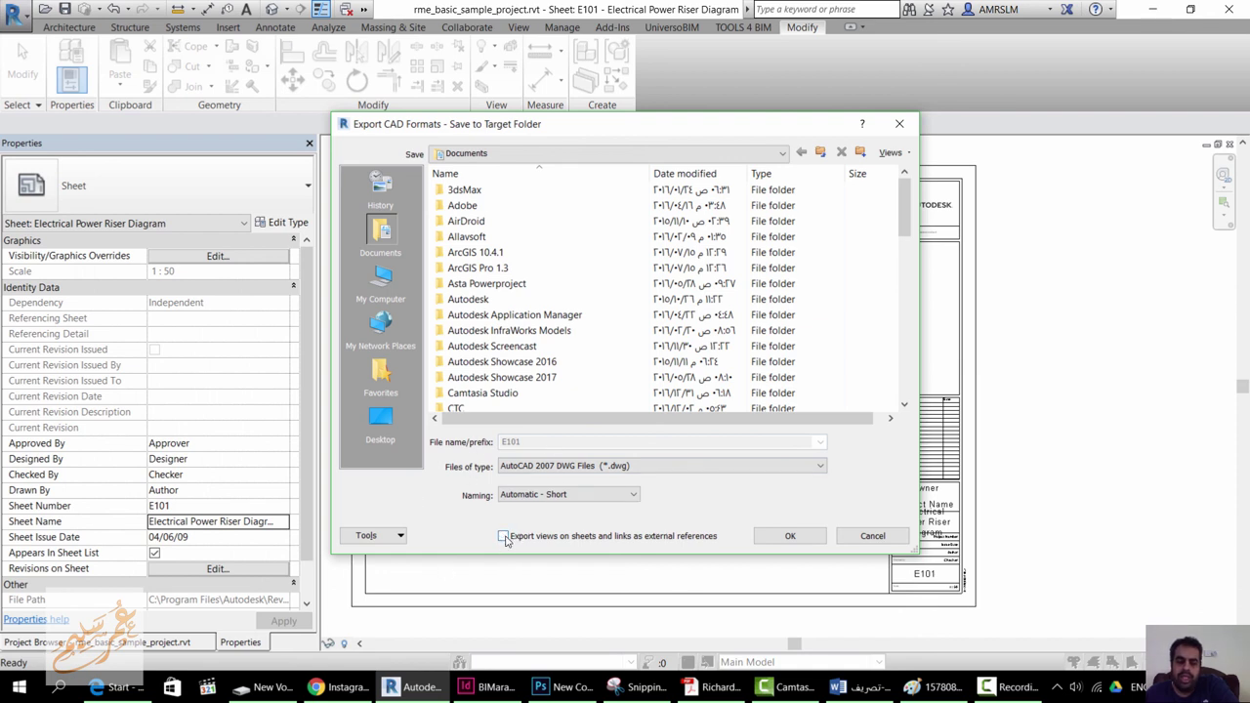
pyautogui.click(504, 538)
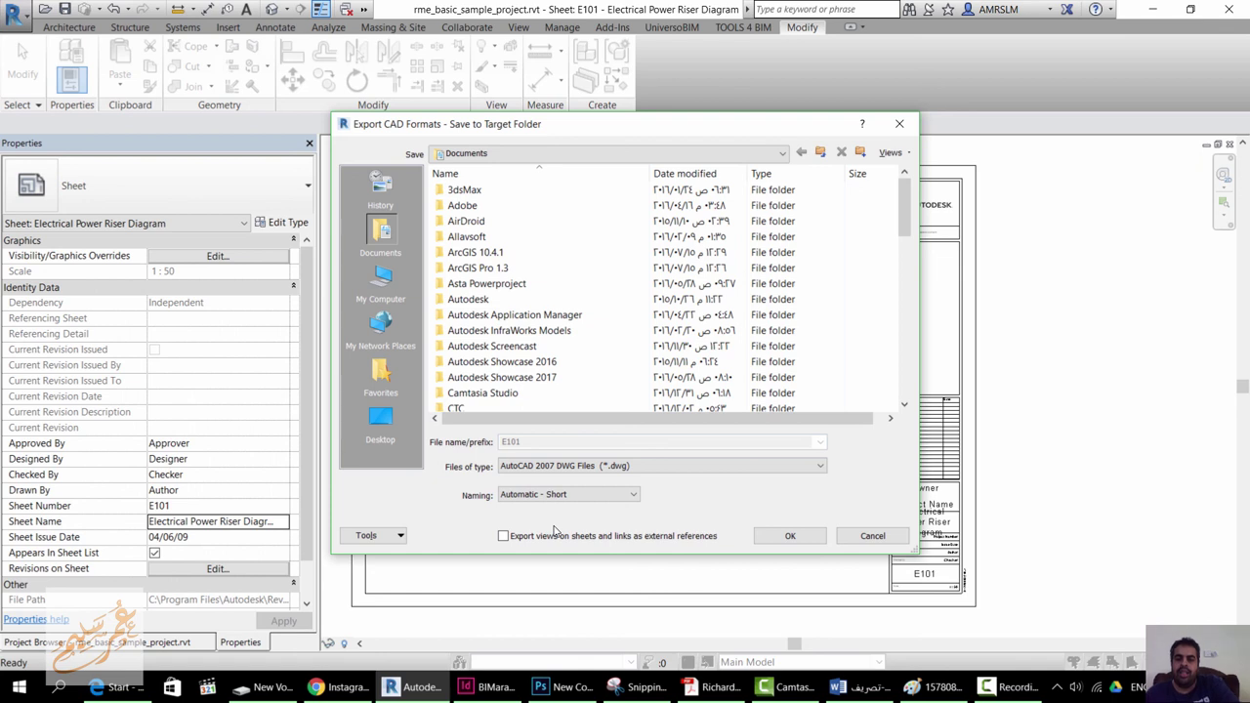